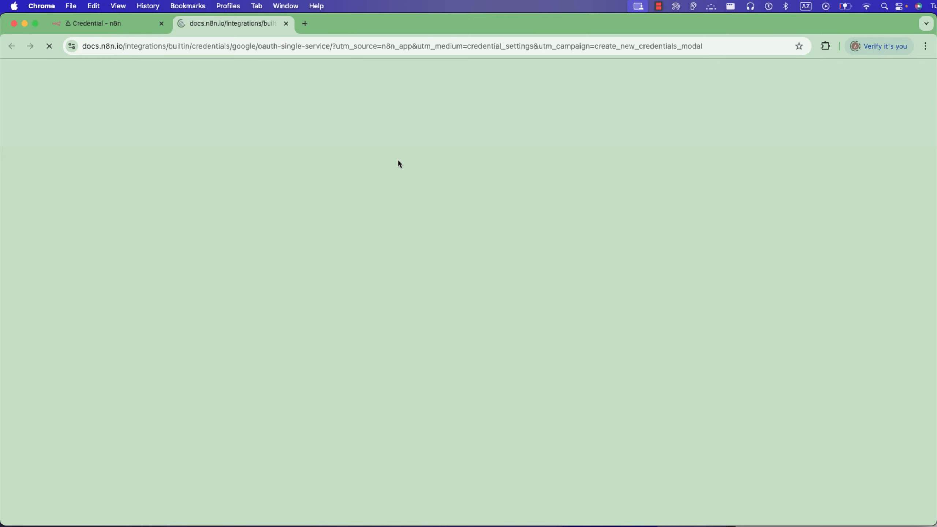
# Open the Google Cloud site from the documentation's OAuth prerequisites and go to its console.
pyautogui.scroll(-5, 389, 314)
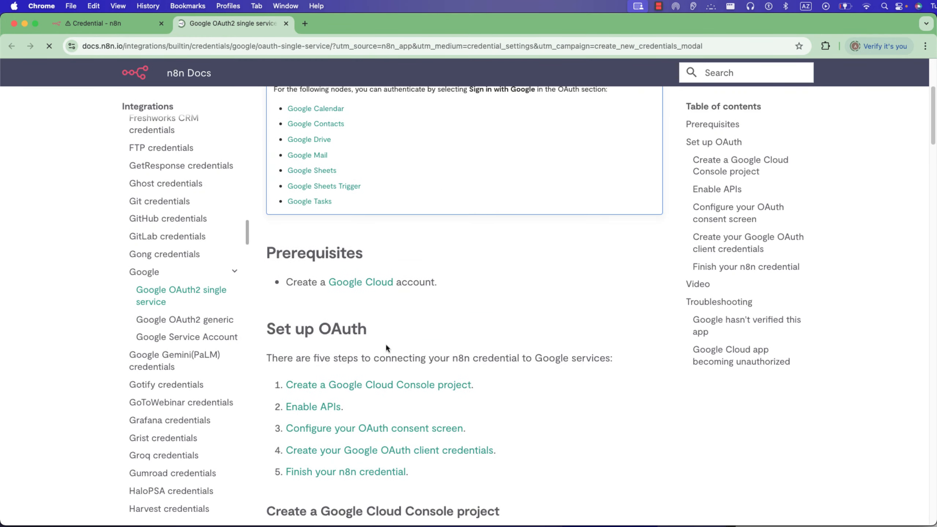
pyautogui.click(382, 283)
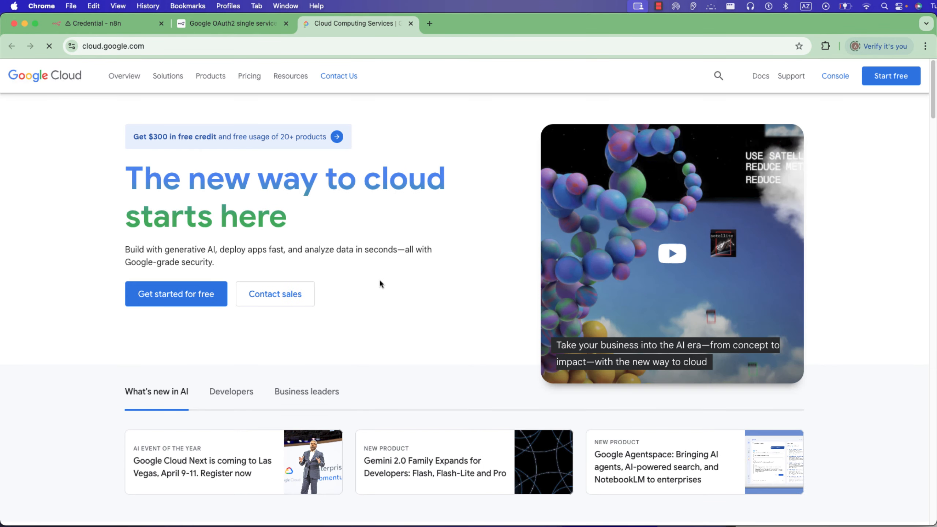
pyautogui.click(844, 84)
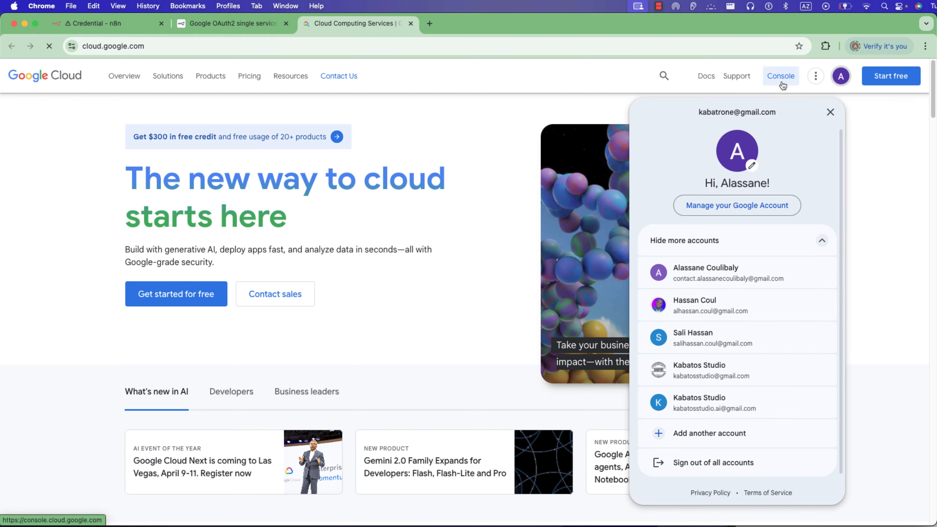
pyautogui.click(782, 79)
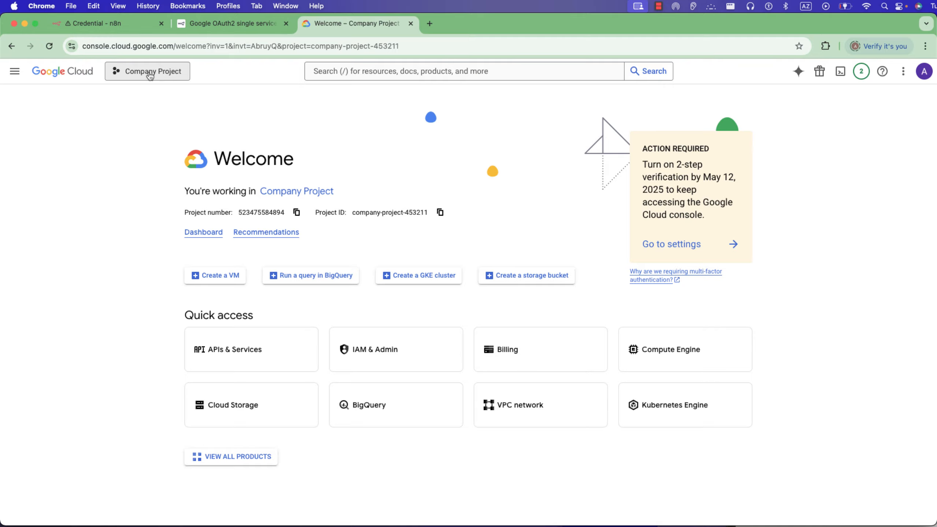
# Create a new Google Cloud project named "My Project" without an organization and select it as the active project.
pyautogui.click(150, 76)
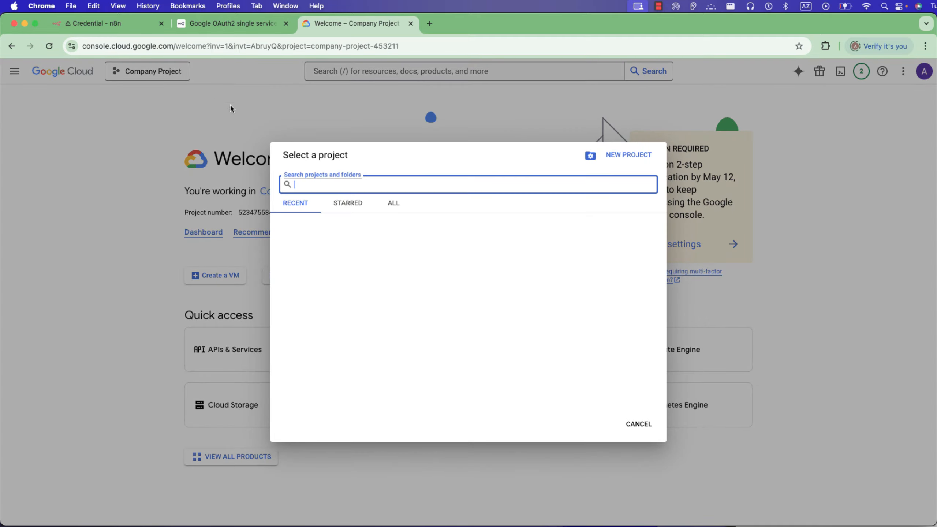
pyautogui.click(629, 155)
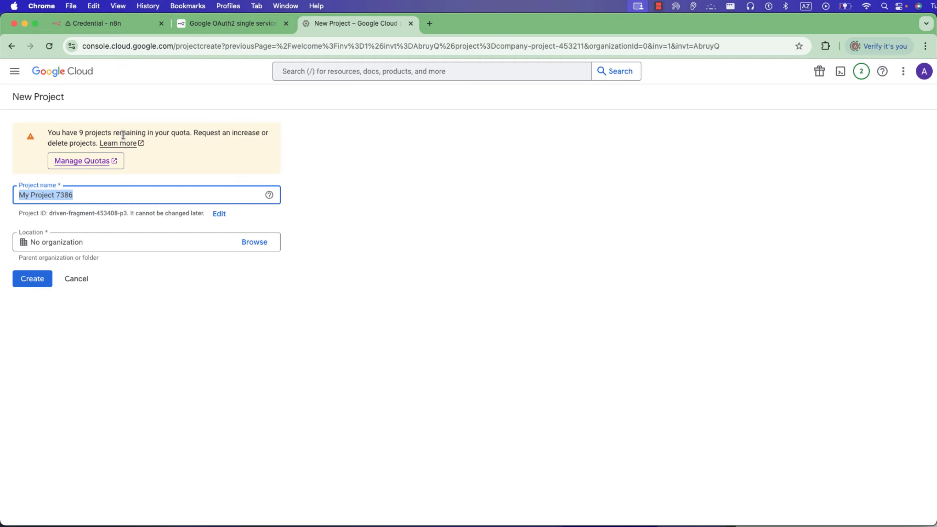
pyautogui.write('My Projecy')
pyautogui.press('BackSpace')
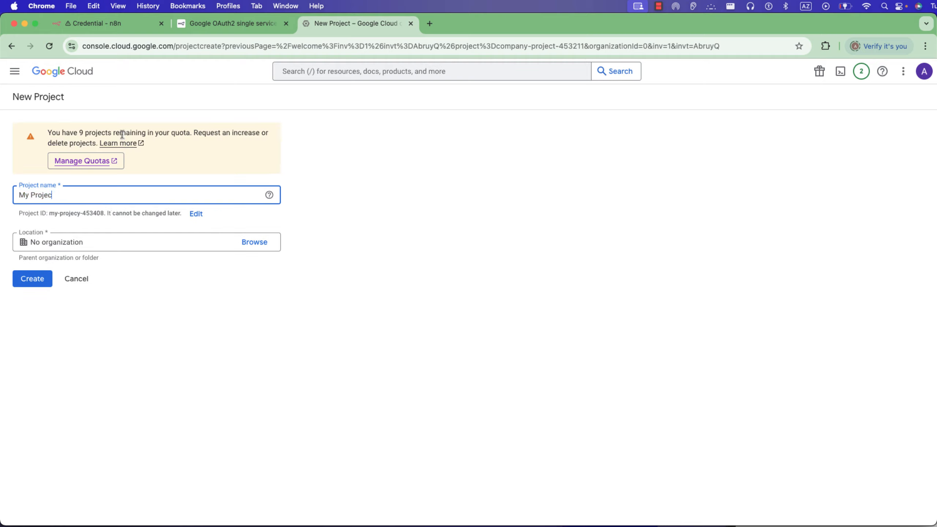
pyautogui.click(43, 283)
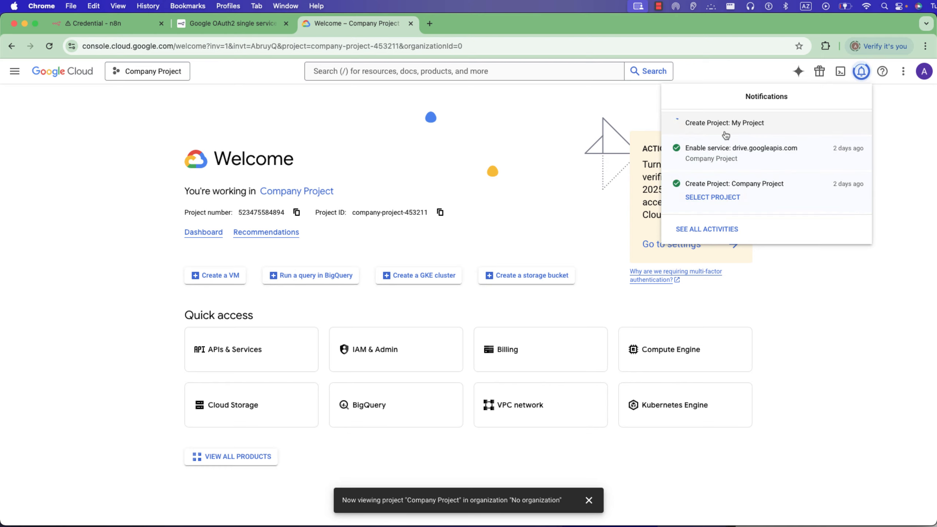
pyautogui.click(725, 136)
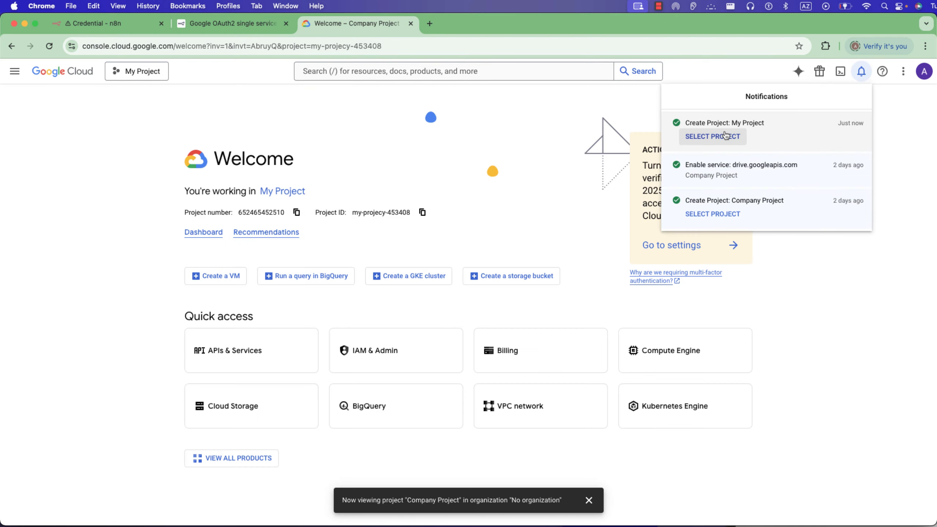
pyautogui.click(147, 81)
# Open the OAuth consent screen of APIs & Services for the project and start its configuration.
pyautogui.click(14, 71)
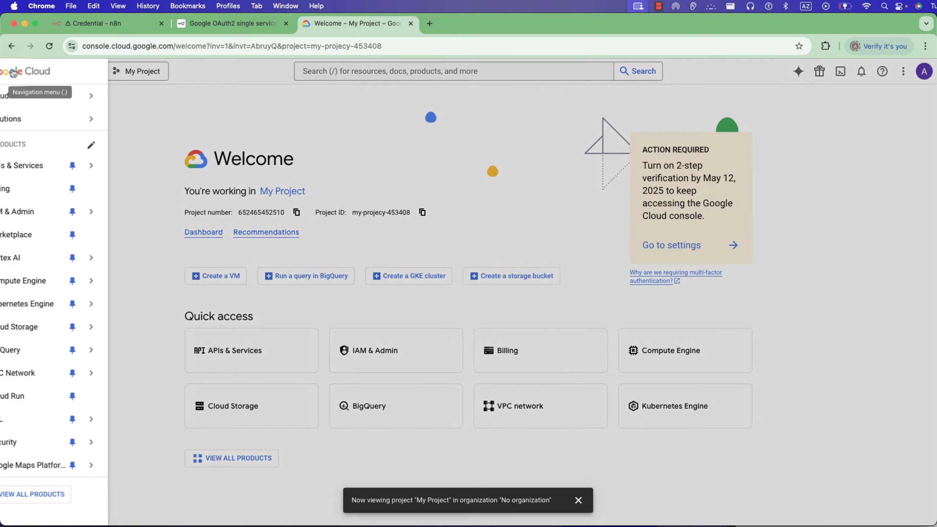
pyautogui.moveTo(45, 164)
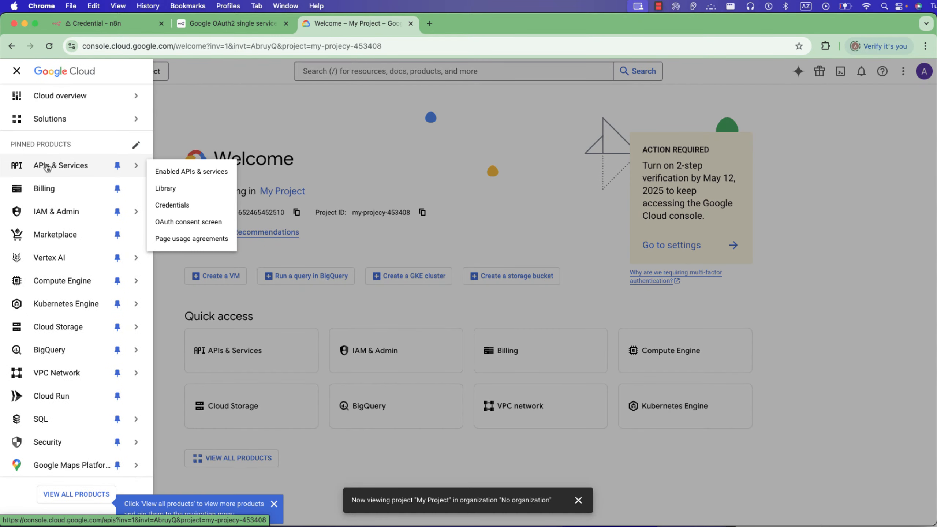
pyautogui.click(188, 223)
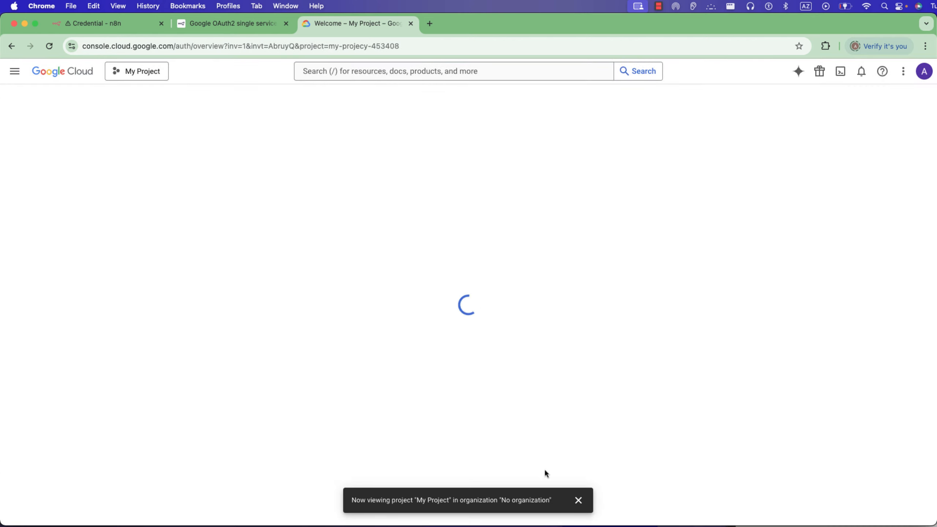
pyautogui.click(540, 361)
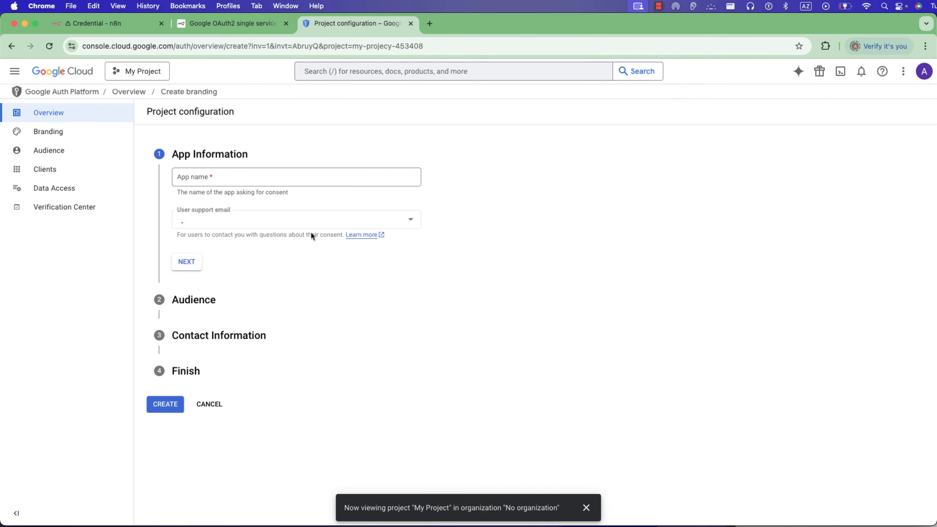
# Name the app "Demo app" with the account's e-mail as user support email, and set the audience to External.
pyautogui.click(244, 179)
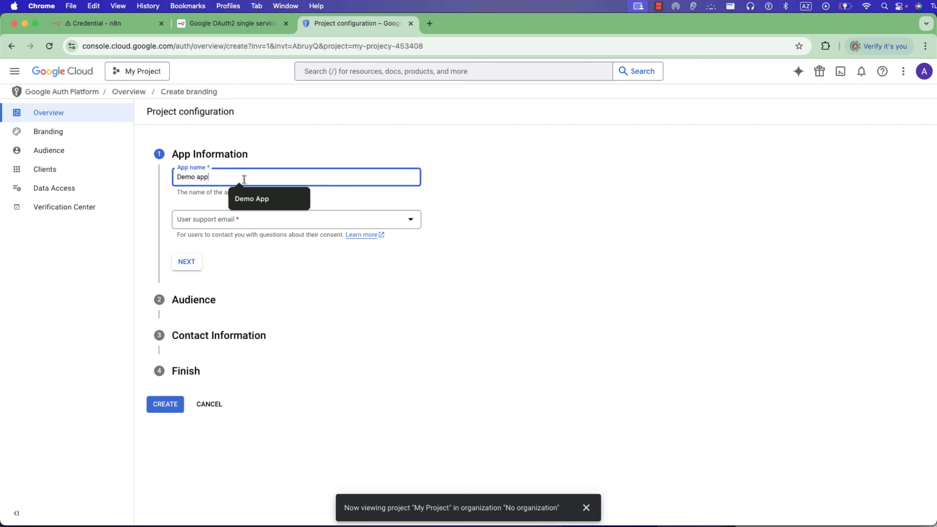
pyautogui.click(233, 219)
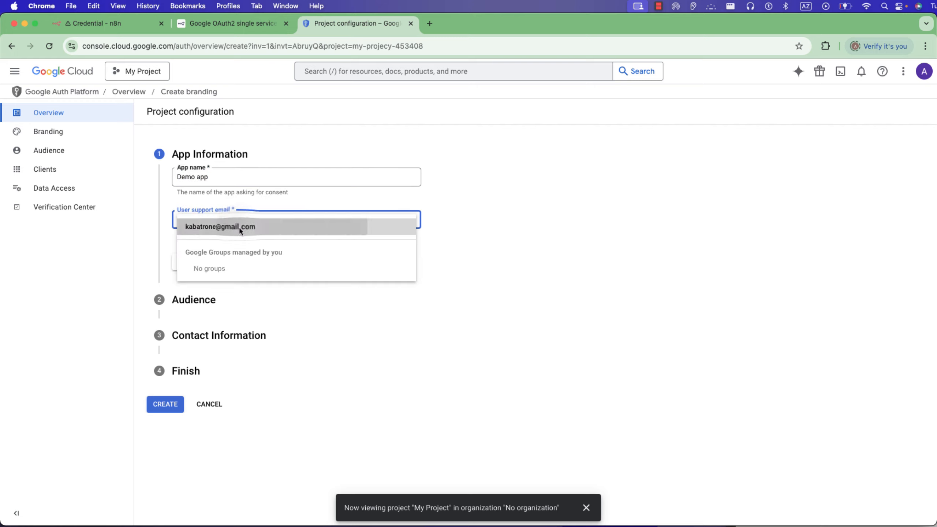
pyautogui.click(238, 226)
pyautogui.click(195, 265)
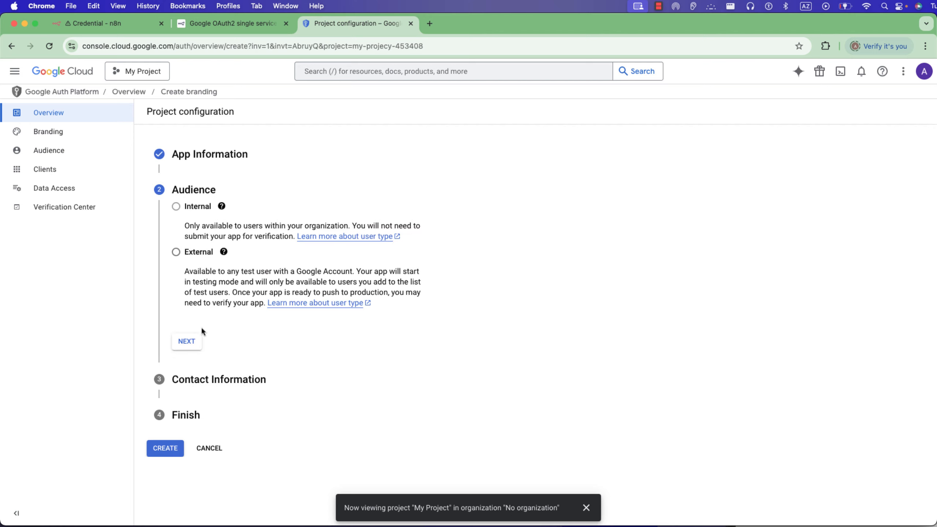
pyautogui.click(186, 257)
pyautogui.click(191, 342)
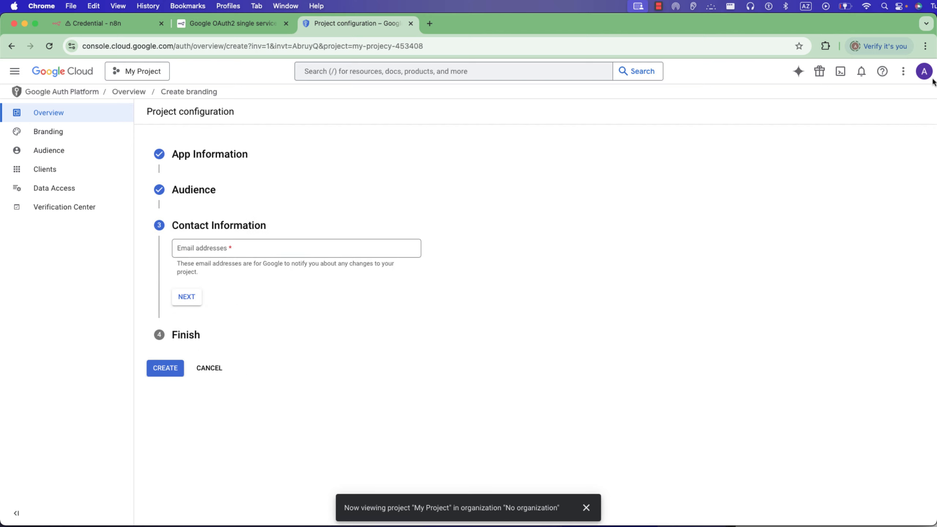
# Copy the signed-in account's e-mail address and enter it as the project's contact e-mail.
pyautogui.click(924, 72)
pyautogui.tripleClick(846, 107)
pyautogui.press('super+c')
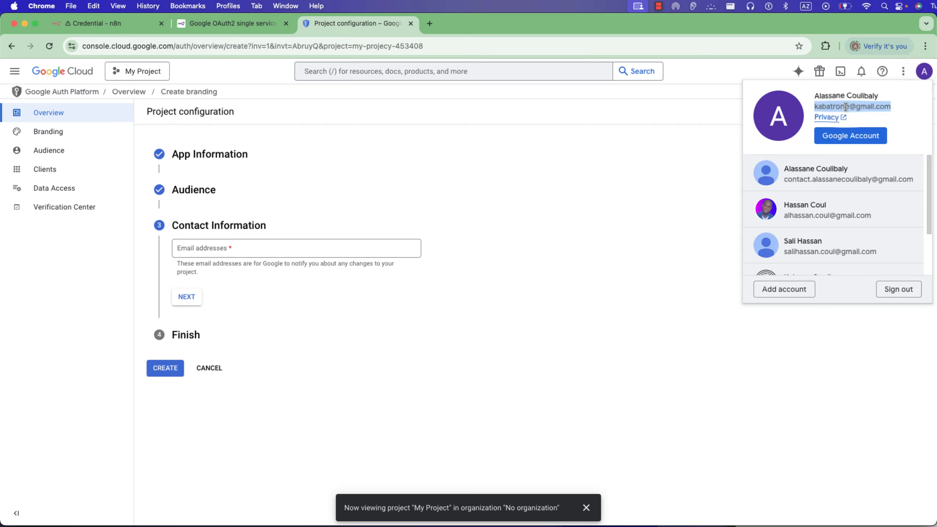
pyautogui.click(268, 246)
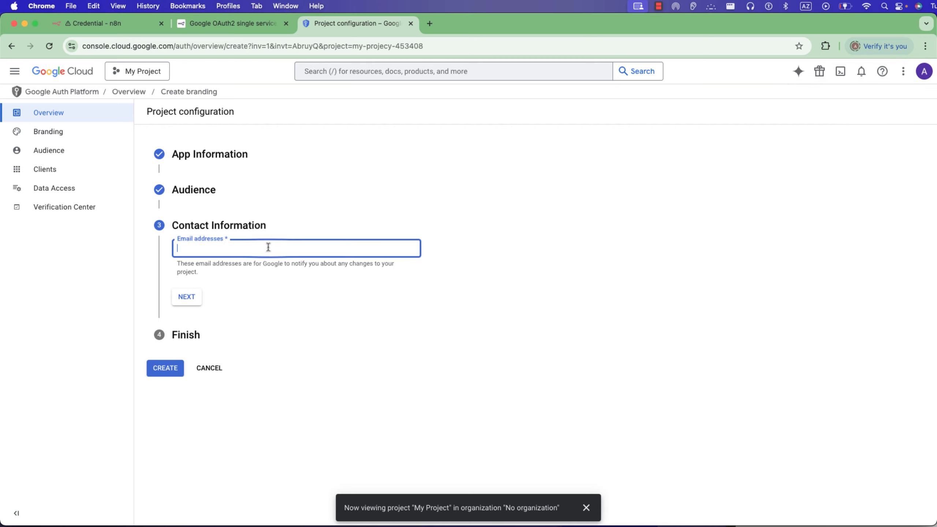
pyautogui.press('super+v')
pyautogui.click(193, 299)
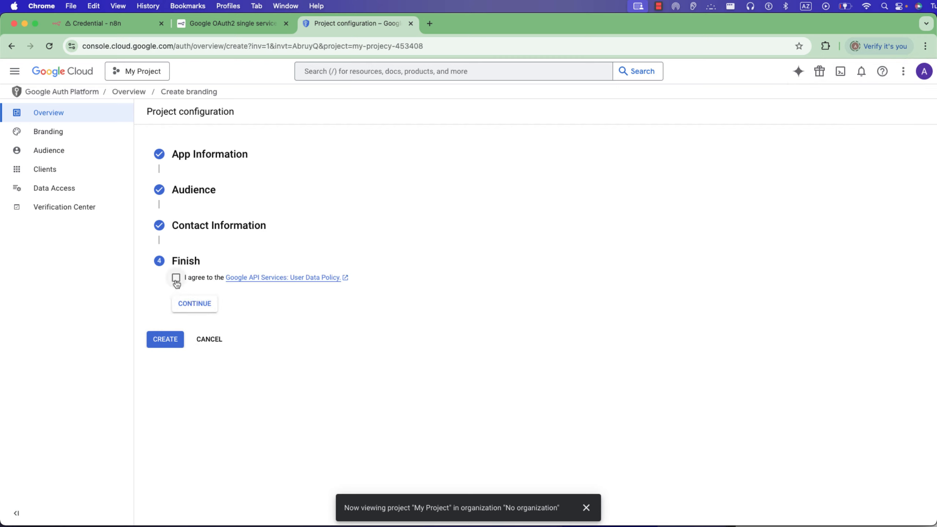
# Agree to the Google API Services User Data Policy and create the OAuth configuration.
pyautogui.click(176, 281)
pyautogui.click(191, 309)
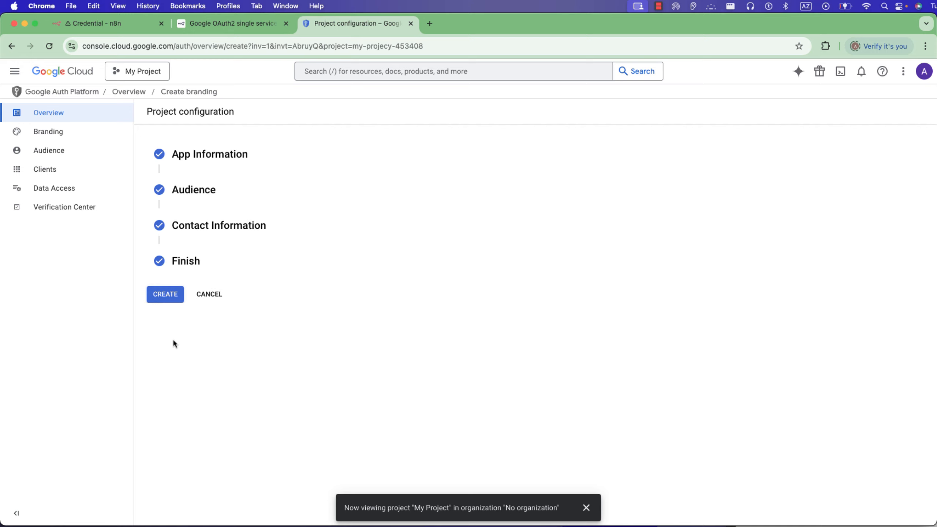
pyautogui.click(172, 297)
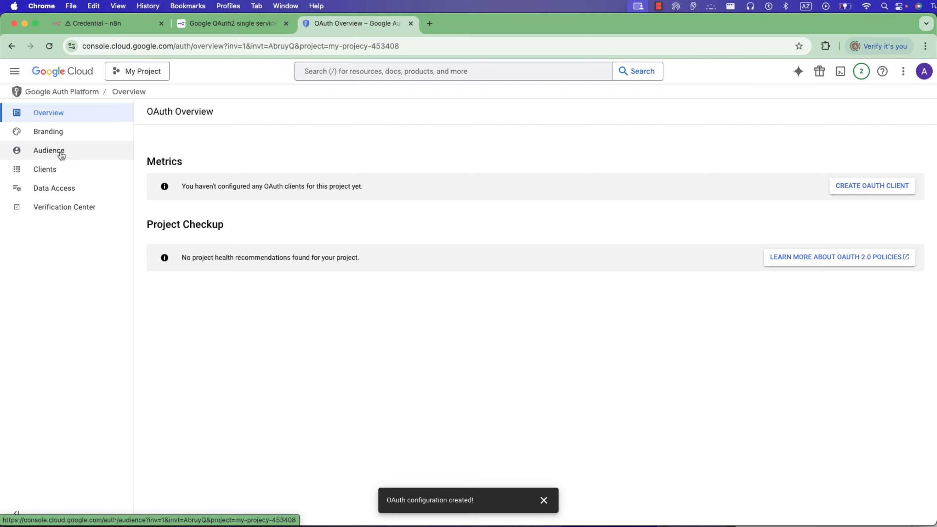
# Add the account's own e-mail address as a test user in the app's audience settings and save it.
pyautogui.click(61, 156)
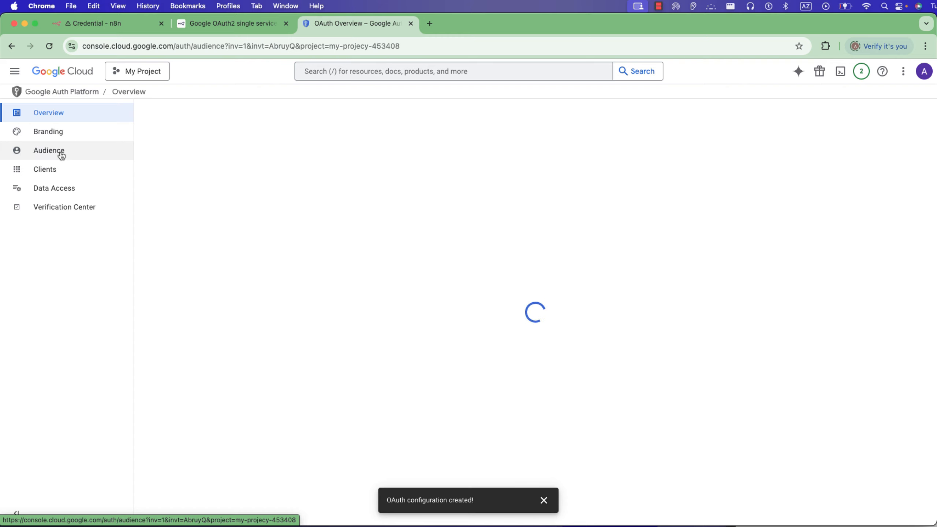
pyautogui.scroll(-2, 186, 295)
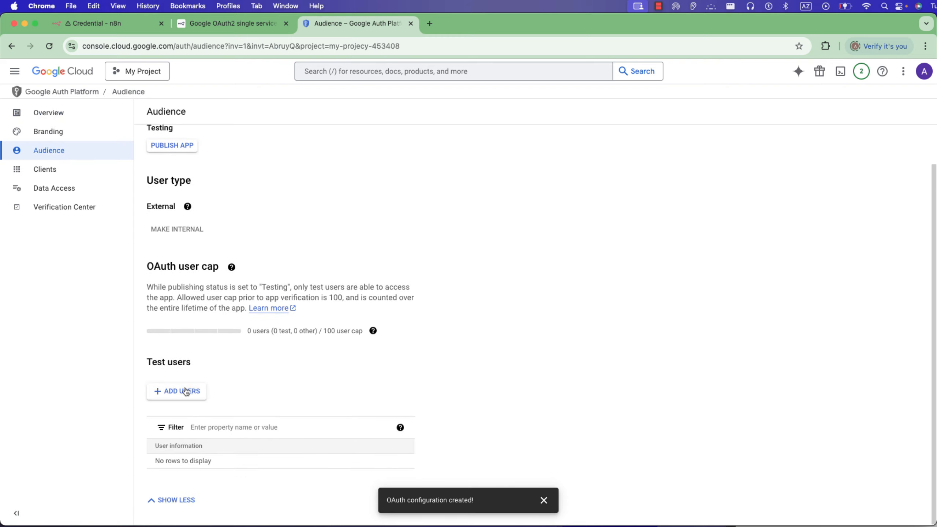
pyautogui.click(186, 391)
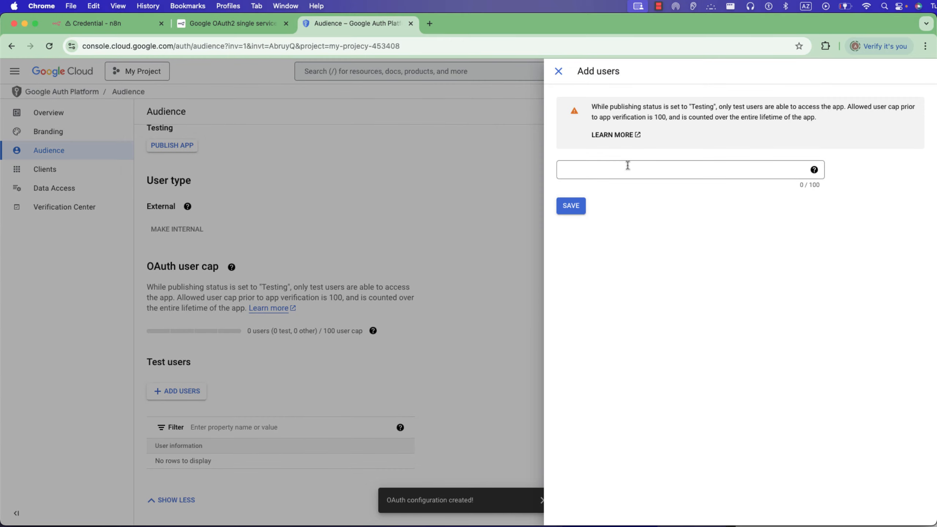
pyautogui.click(628, 166)
pyautogui.press('super+v')
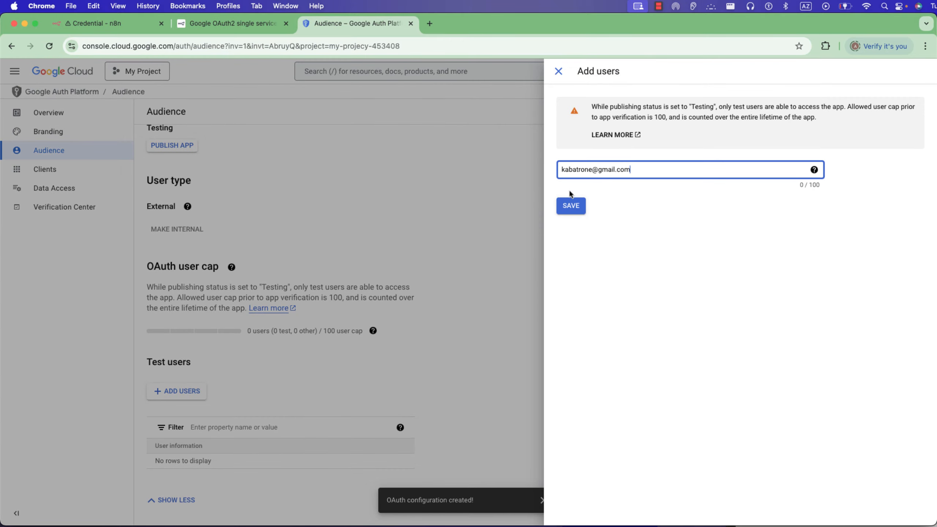
pyautogui.click(571, 207)
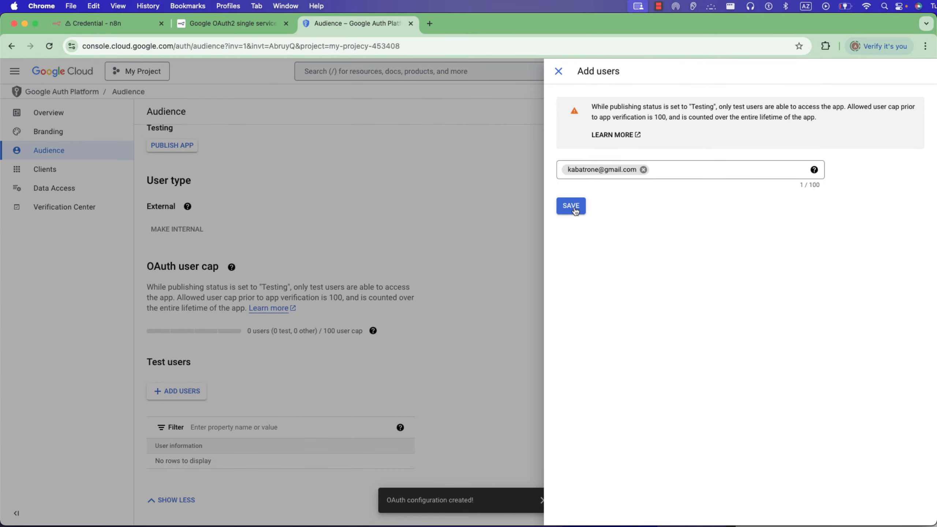
pyautogui.click(575, 209)
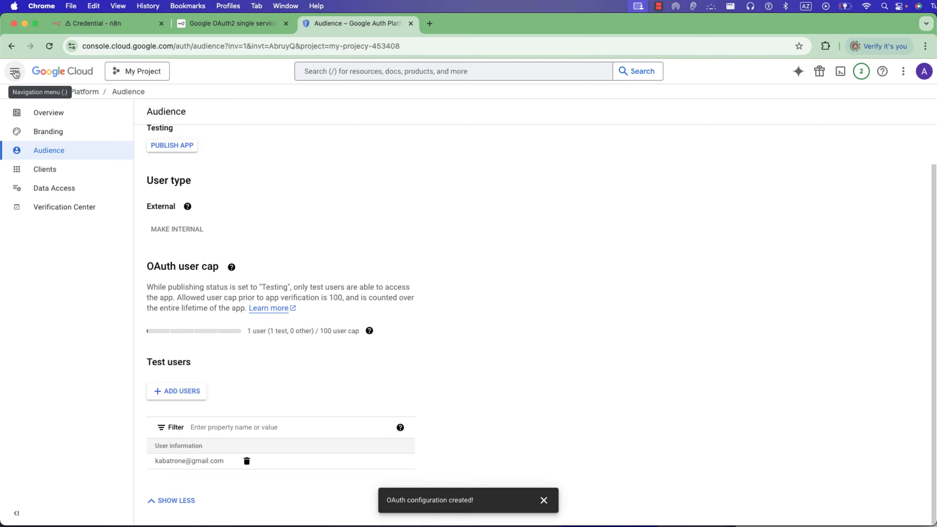
# Search the Google Cloud console for "google drive" and open the Google Drive API product page.
pyautogui.click(366, 72)
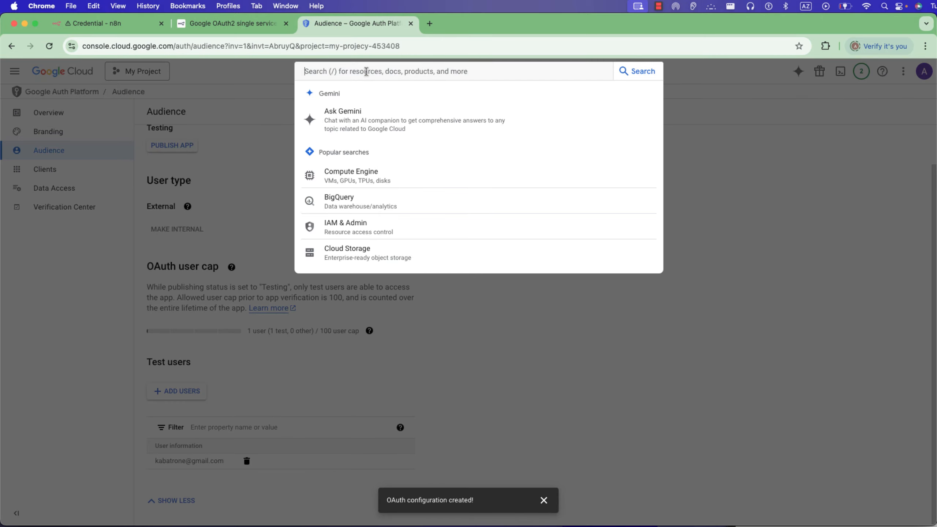
pyautogui.click(99, 23)
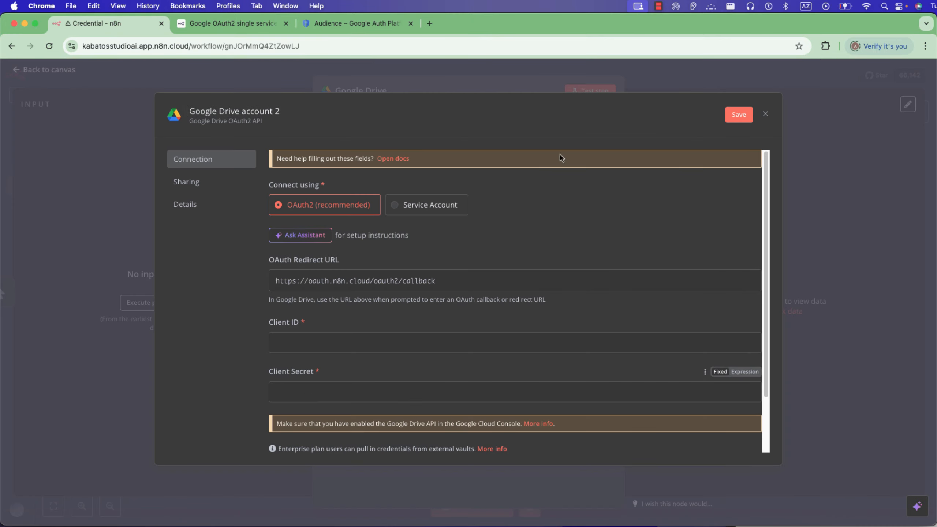
pyautogui.click(343, 22)
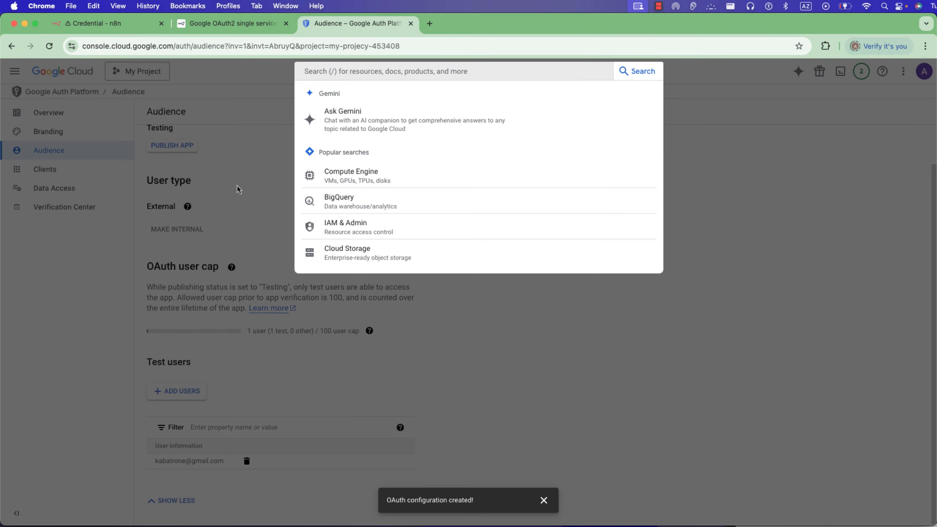
pyautogui.click(369, 75)
pyautogui.write('goog')
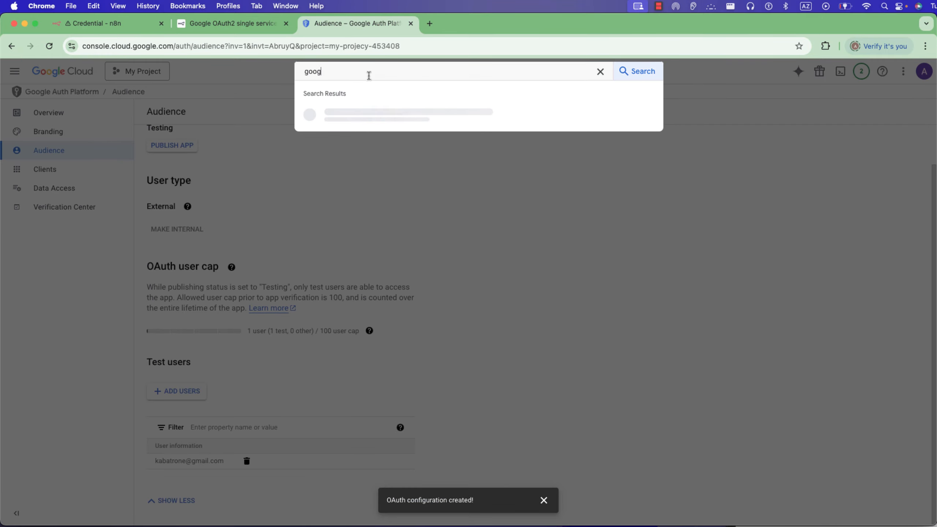
pyautogui.write('le ')
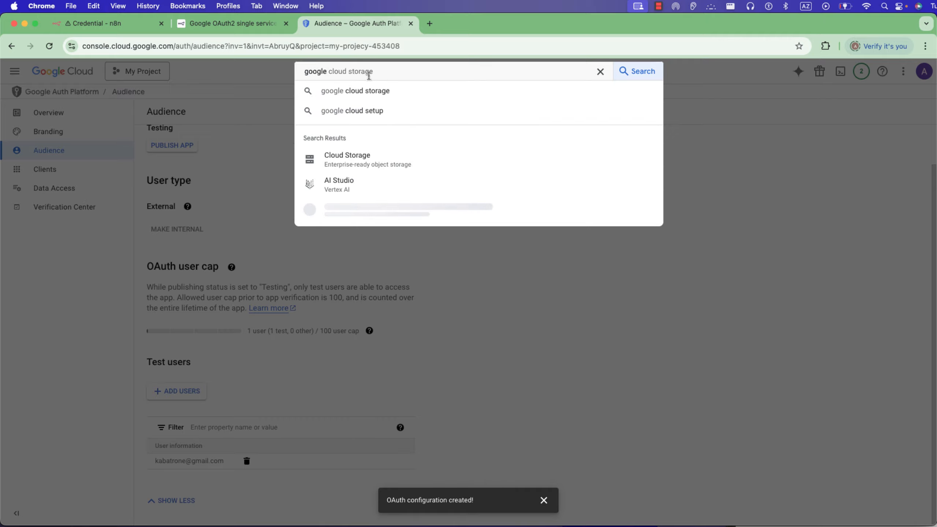
pyautogui.write('drive')
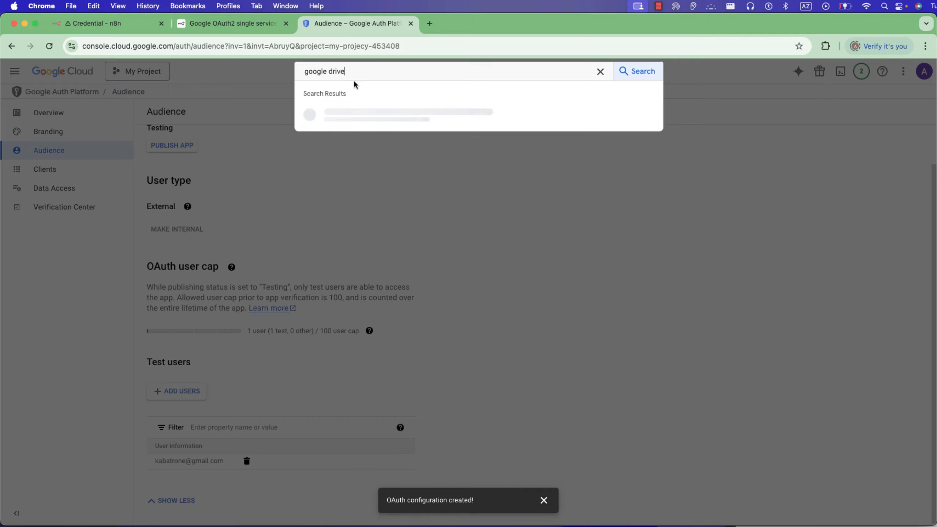
pyautogui.click(356, 113)
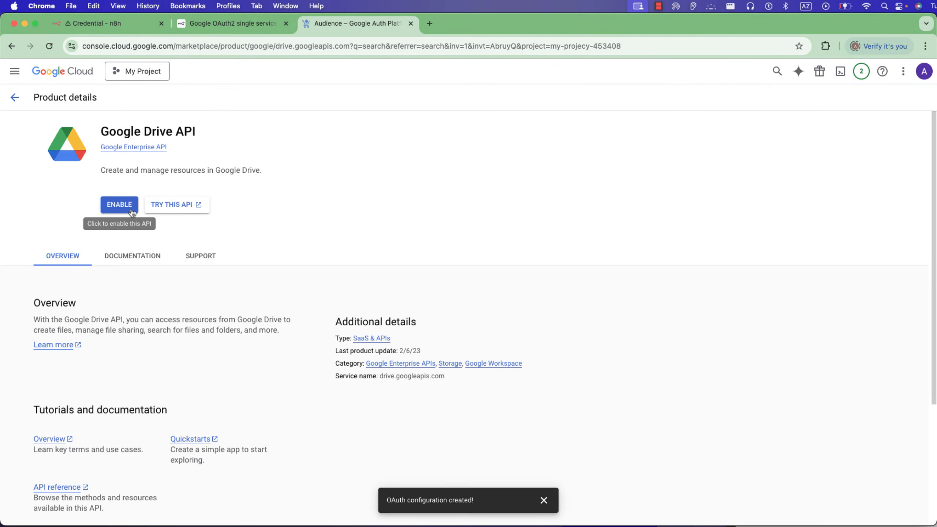
# Enable the Google Drive API for the project and open the Credentials page of APIs & Services.
pyautogui.click(123, 207)
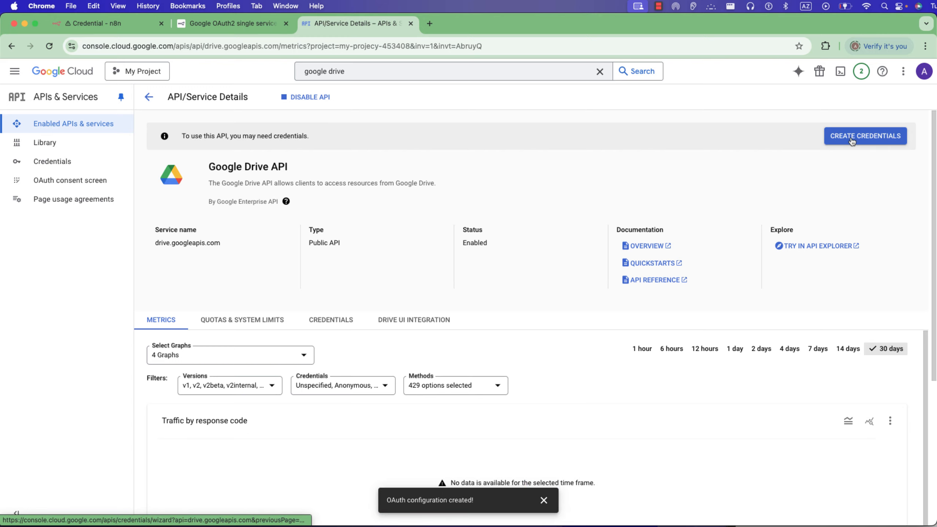
pyautogui.click(16, 70)
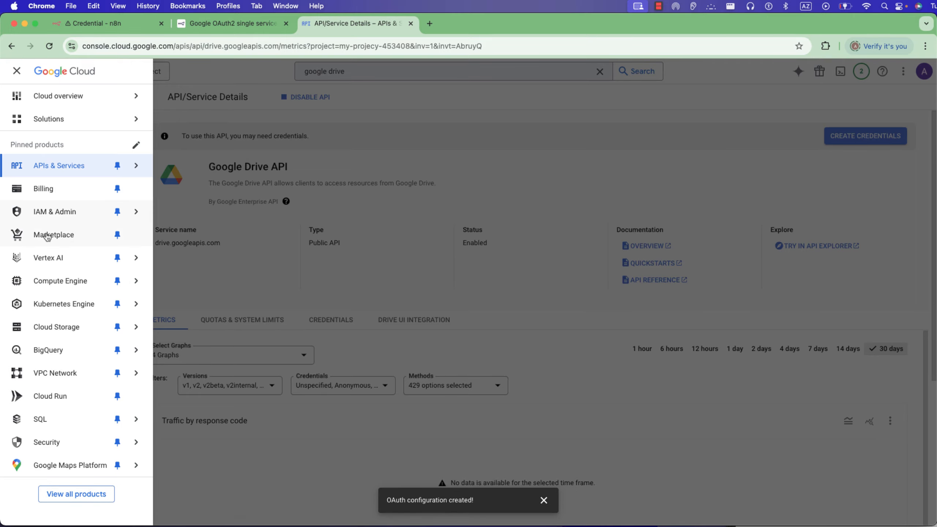
pyautogui.moveTo(84, 166)
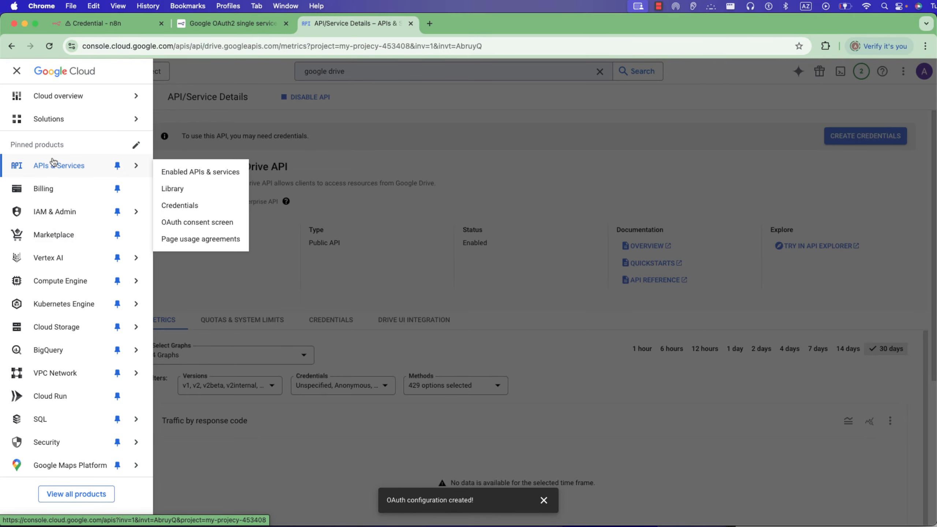
pyautogui.click(181, 206)
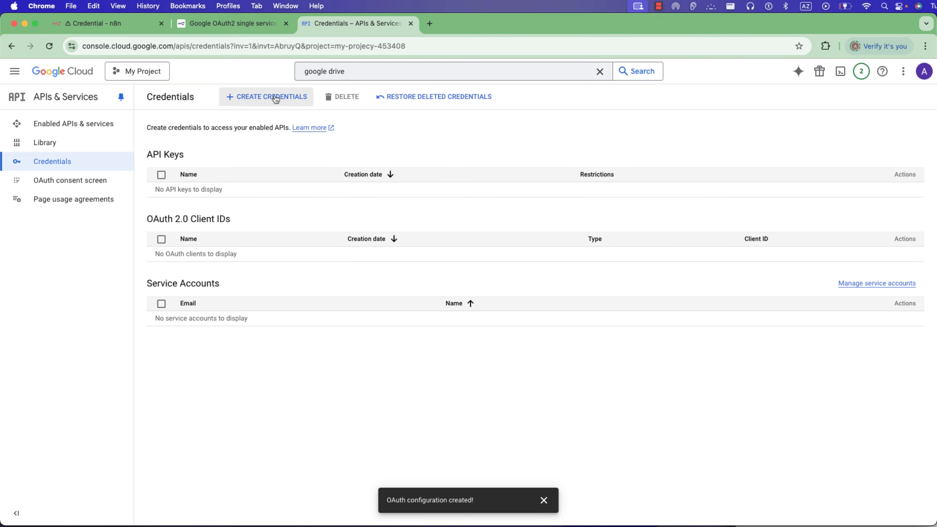
# Start creating an OAuth client ID with the application type Web application.
pyautogui.click(276, 99)
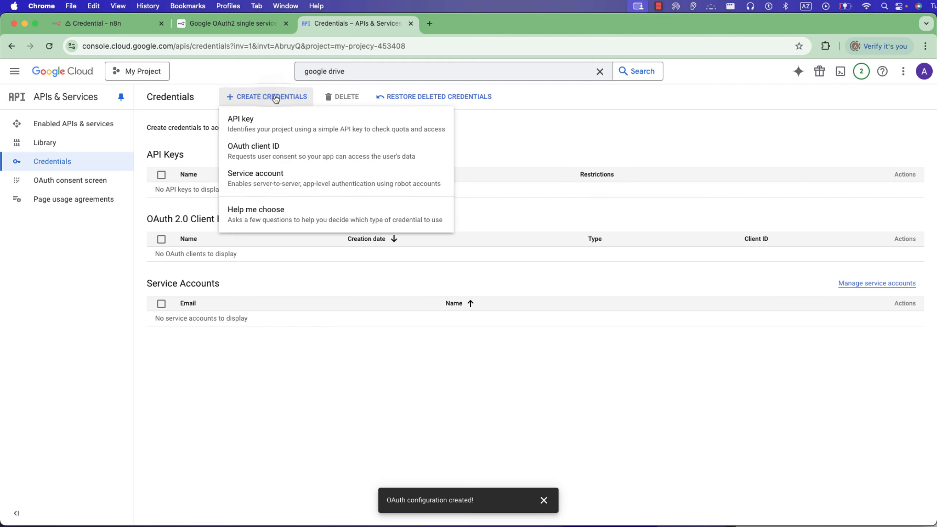
pyautogui.click(272, 149)
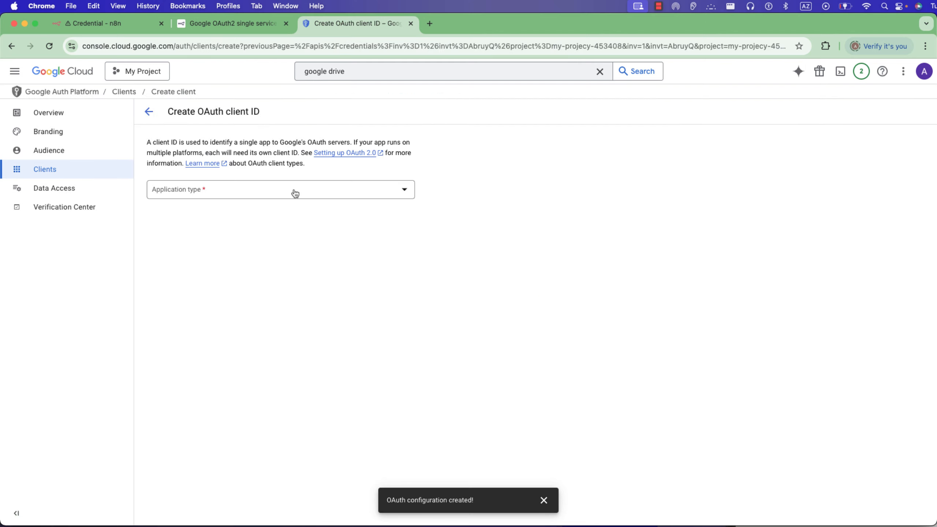
pyautogui.click(295, 193)
pyautogui.click(225, 204)
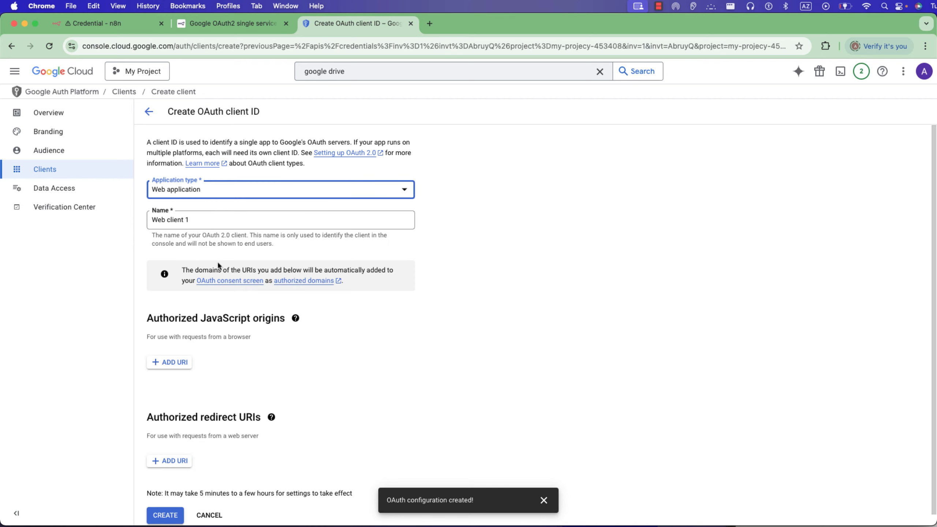
pyautogui.scroll(-1, 182, 379)
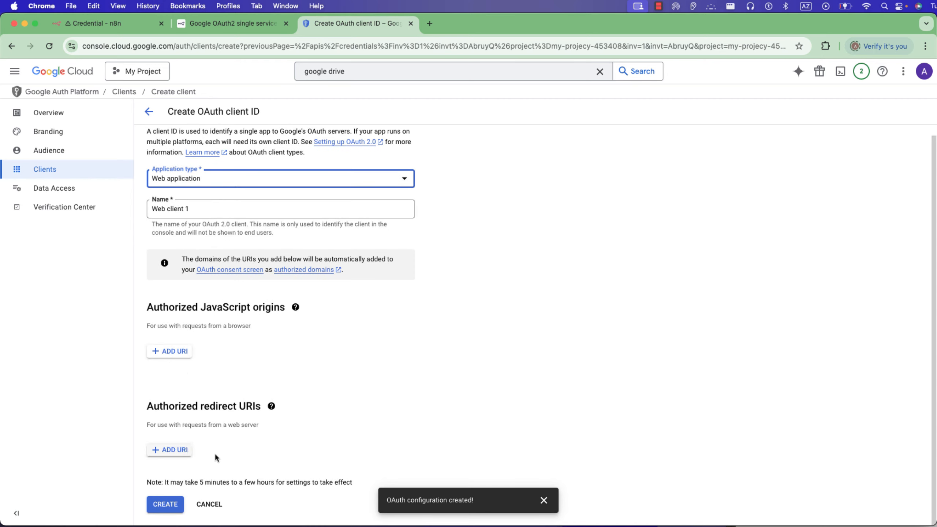
pyautogui.click(182, 451)
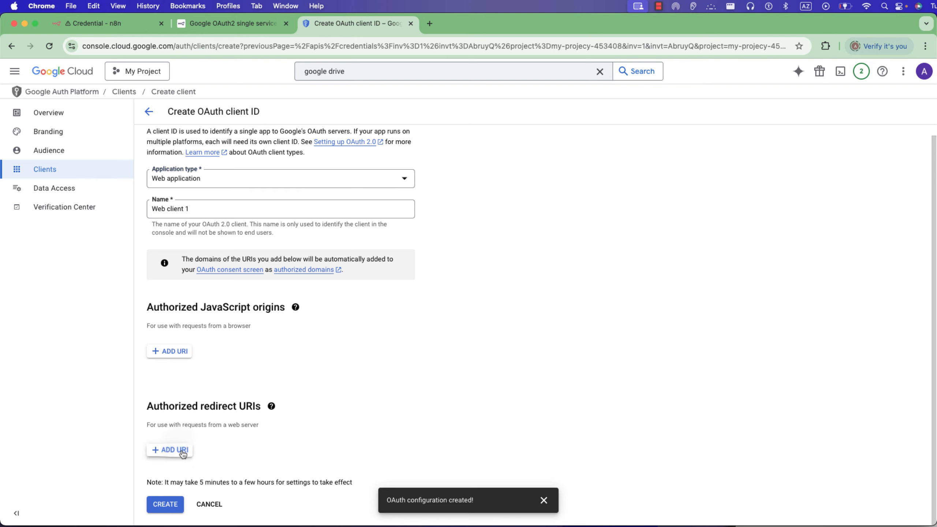
pyautogui.click(136, 30)
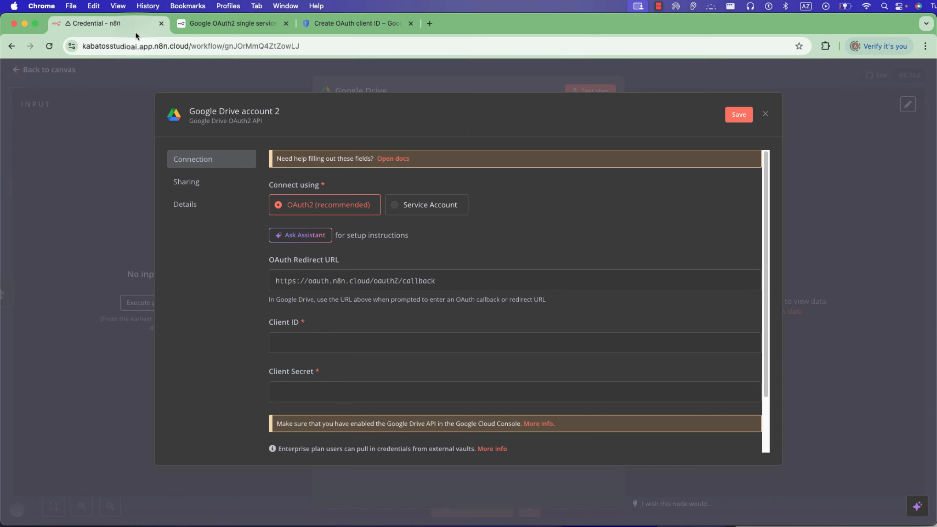
pyautogui.click(340, 282)
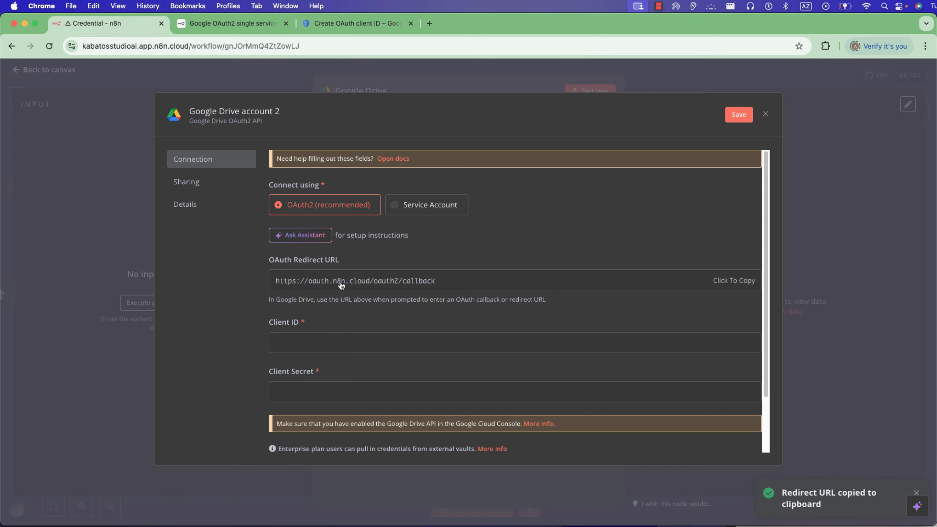
pyautogui.click(348, 27)
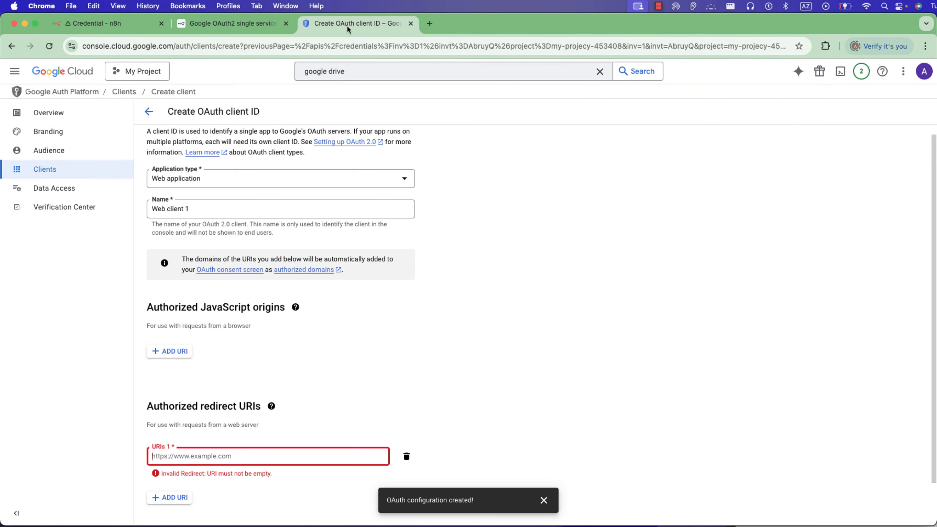
pyautogui.click(253, 456)
pyautogui.press('super+v')
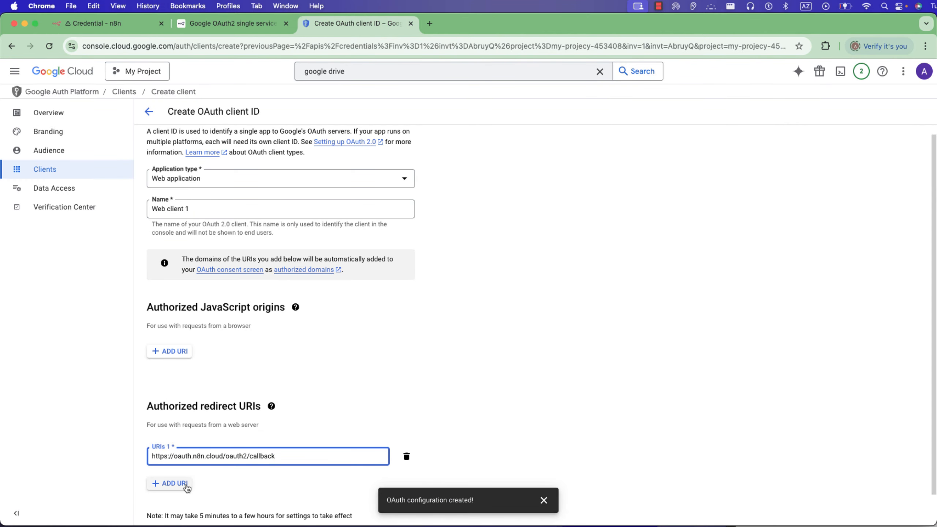
pyautogui.scroll(-1, 187, 488)
pyautogui.click(166, 505)
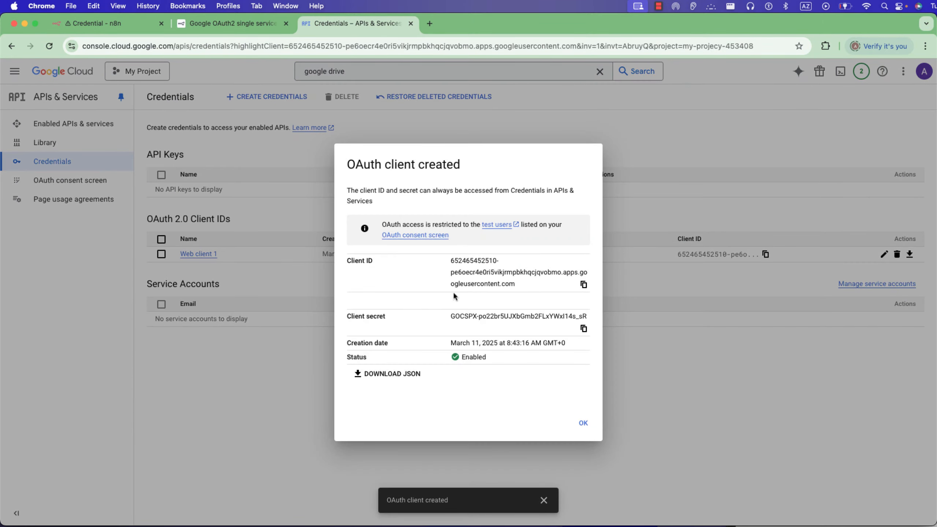
# Copy the new OAuth client's ID and paste it as the Client ID of the n8n Google Drive credential.
pyautogui.click(583, 284)
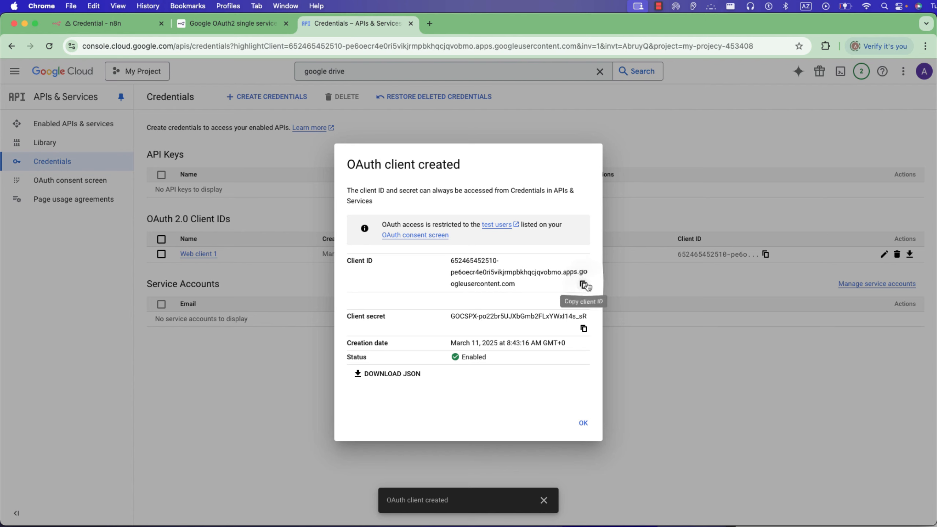
pyautogui.click(124, 23)
pyautogui.click(323, 339)
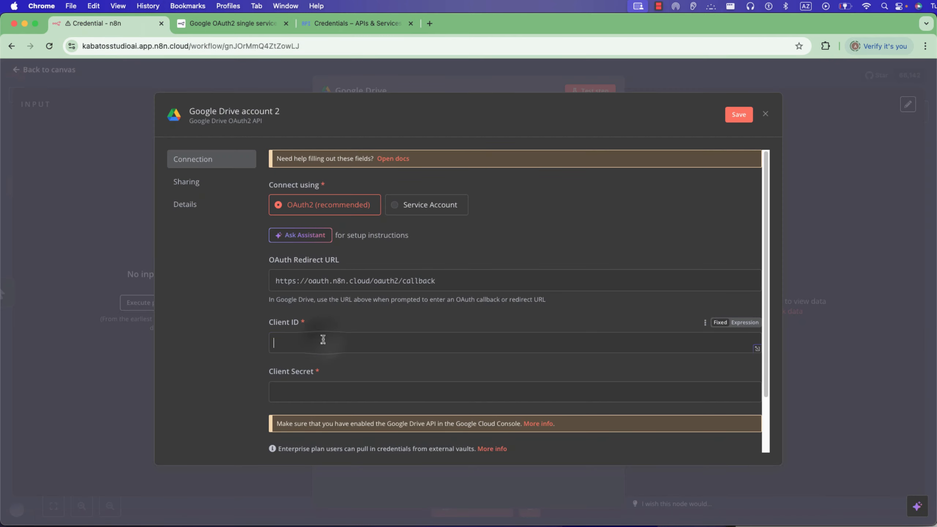
pyautogui.press('super+v')
# Copy the OAuth client secret from Google Cloud, paste it as the Client Secret of the n8n Google Drive credential, and save the credential.
pyautogui.click(251, 21)
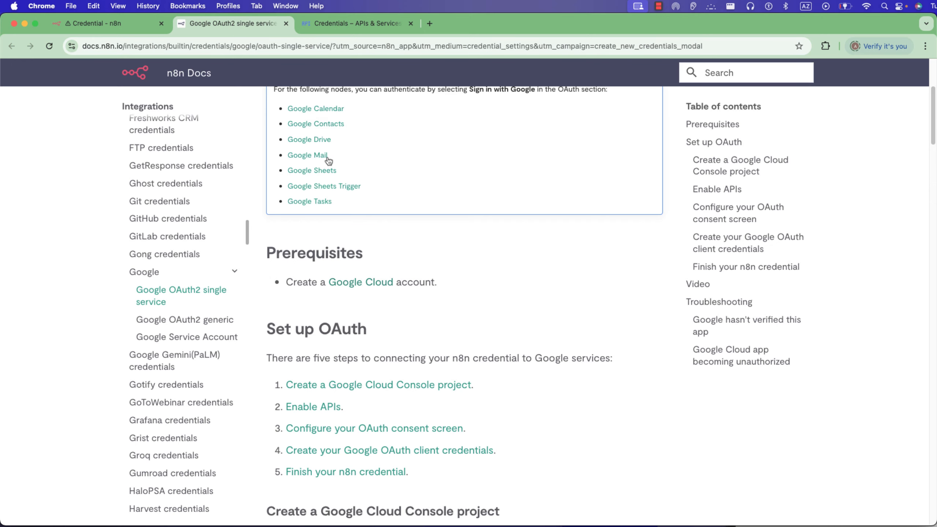
pyautogui.click(350, 27)
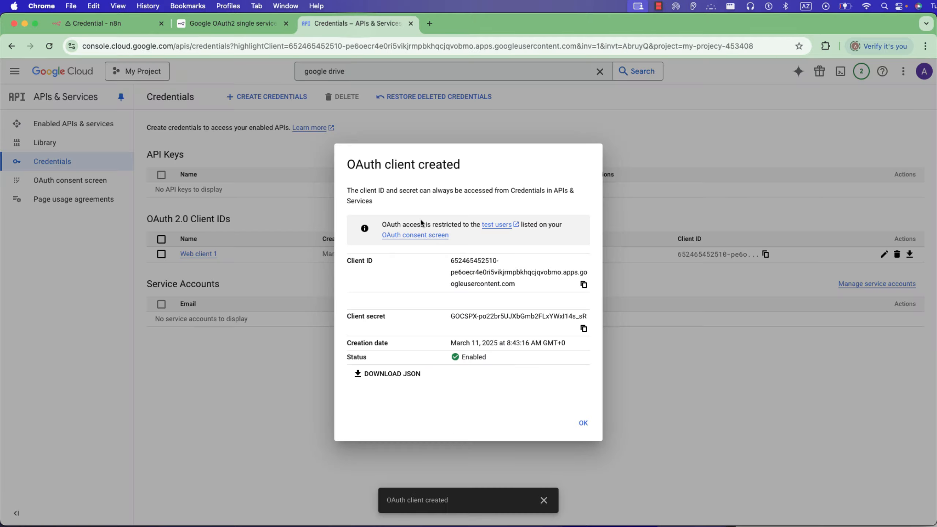
pyautogui.click(584, 328)
pyautogui.click(111, 23)
pyautogui.click(324, 391)
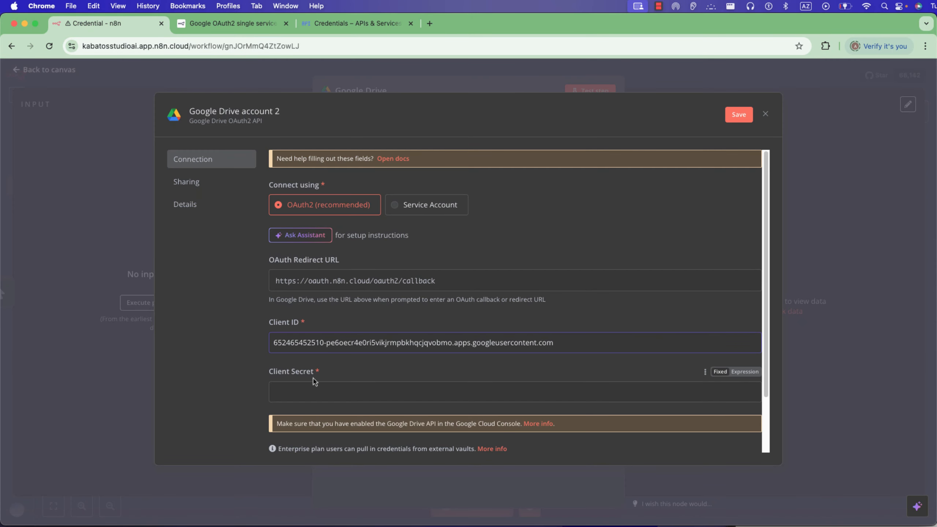
pyautogui.press('super+v')
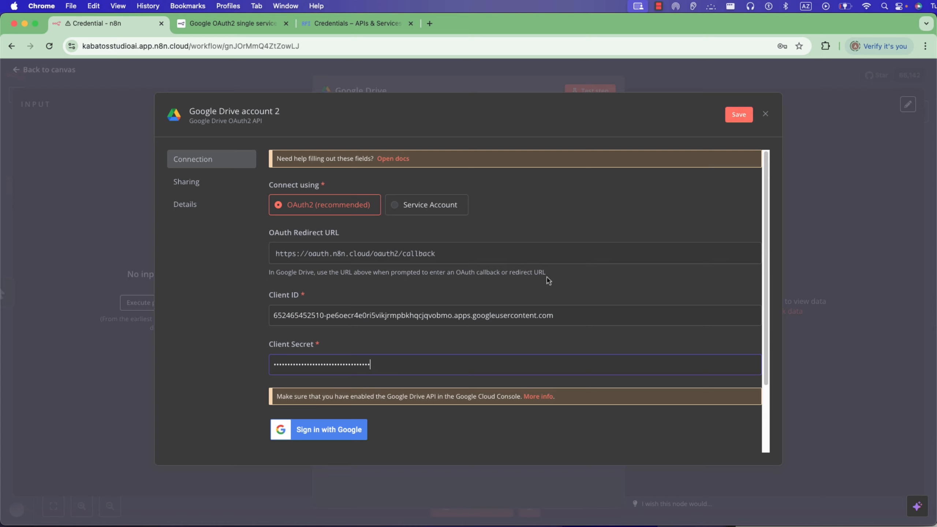
pyautogui.click(734, 117)
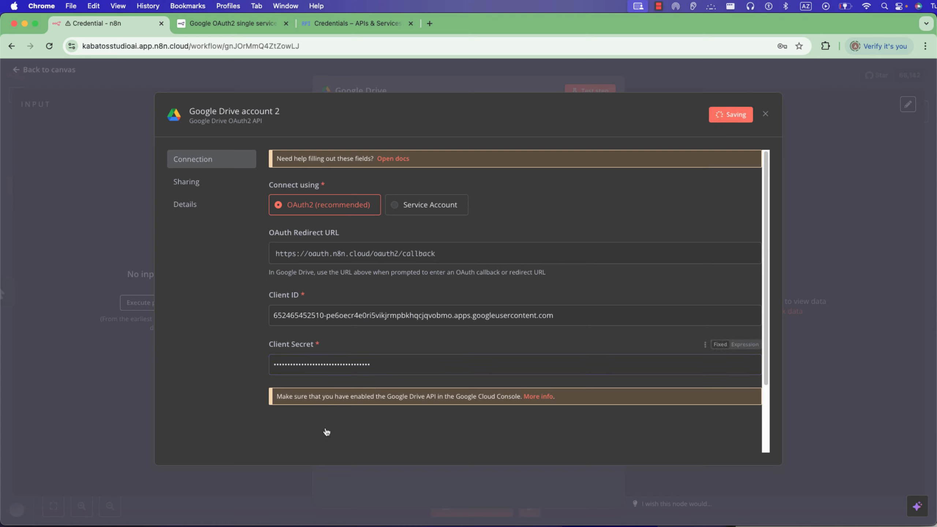
# Sign in with Google for the Drive credential, continue past the unverified-app warning, grant n8n.cloud all requested access, and close the sign-in window.
pyautogui.click(328, 384)
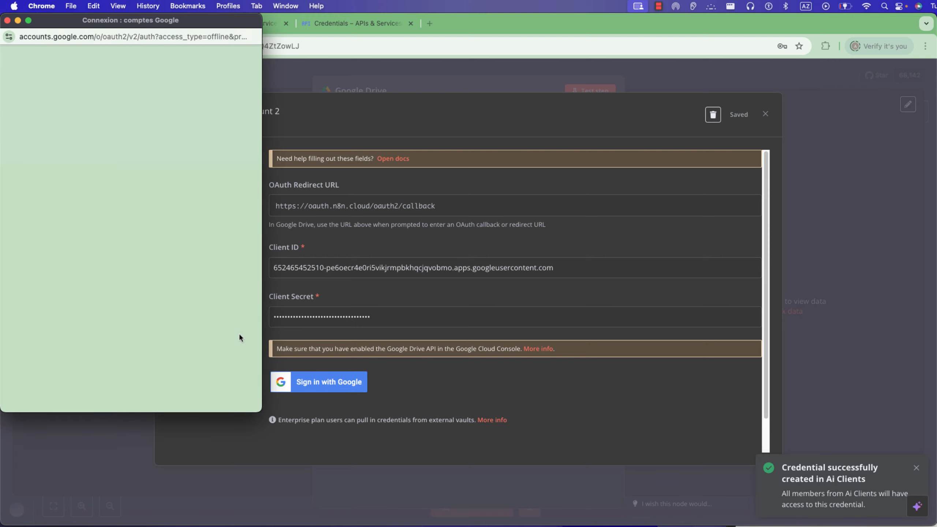
pyautogui.click(80, 182)
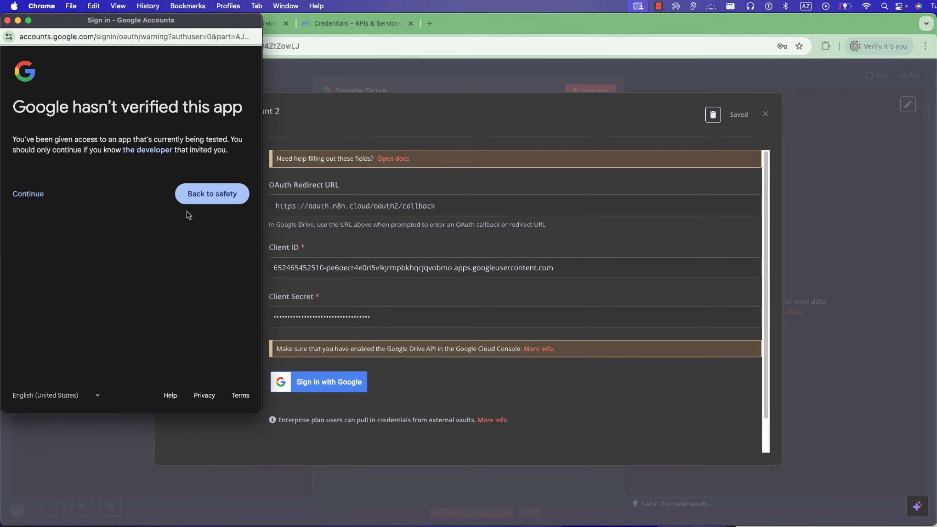
pyautogui.click(29, 193)
pyautogui.click(37, 220)
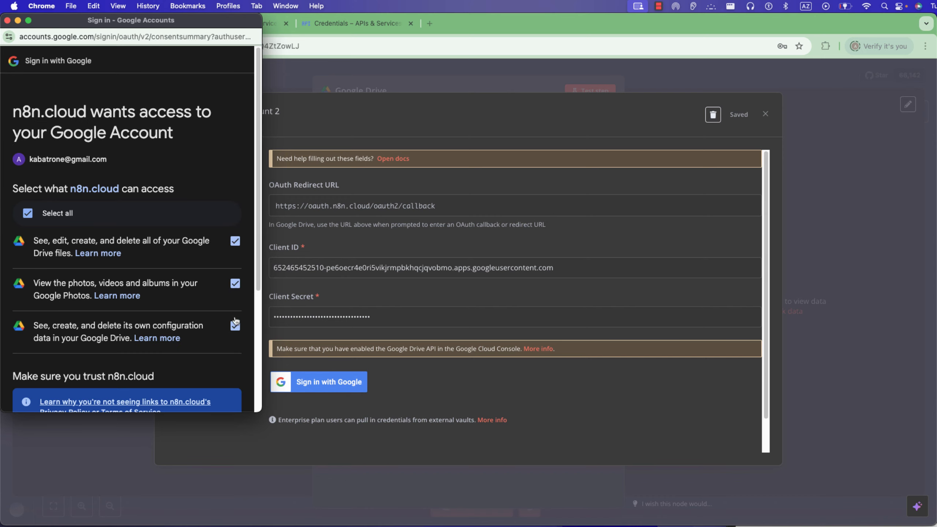
pyautogui.scroll(-2, 165, 393)
pyautogui.scroll(-5, 165, 393)
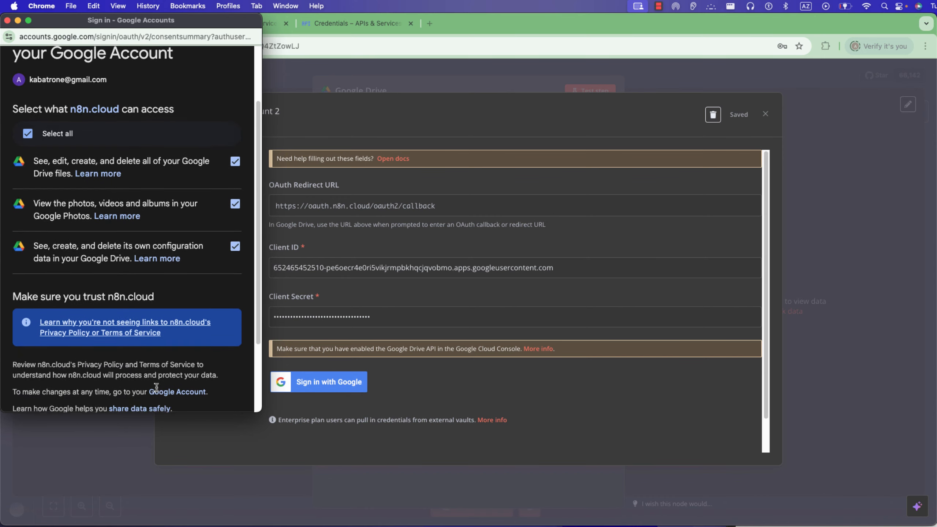
pyautogui.click(186, 356)
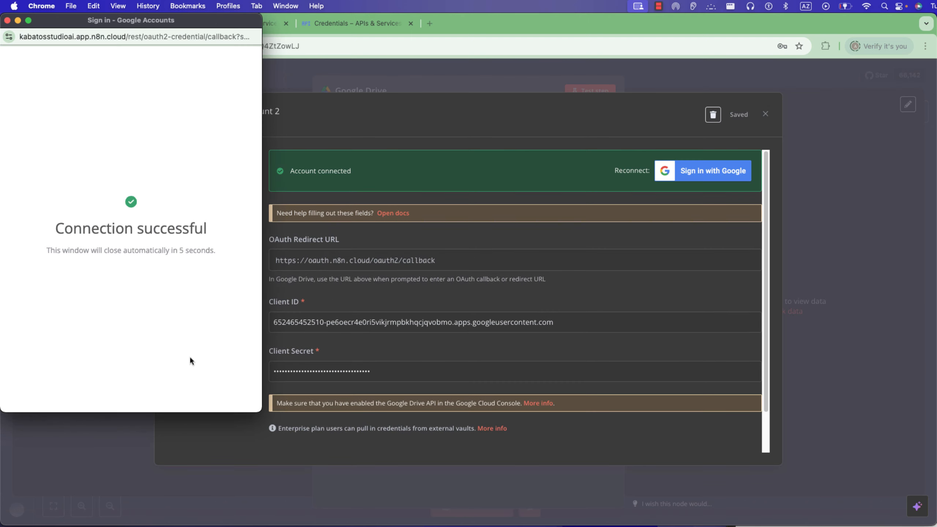
pyautogui.click(7, 20)
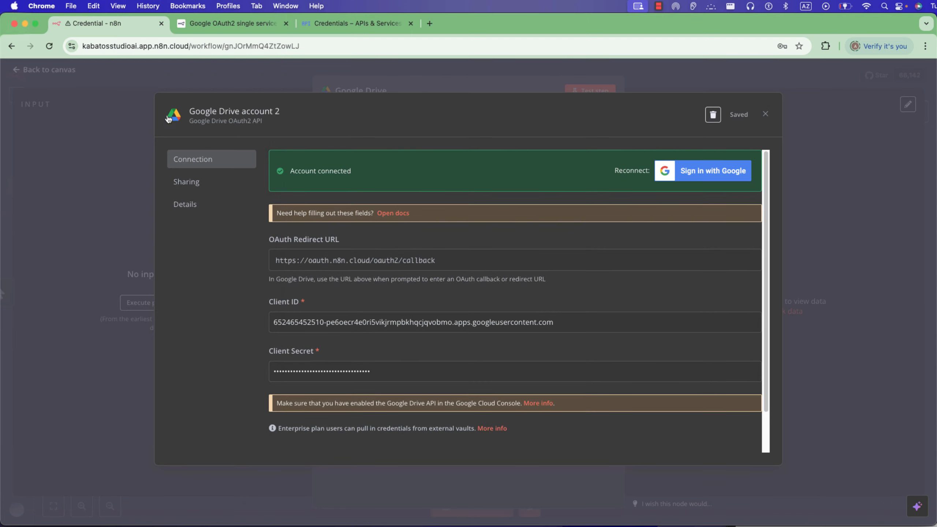
# Close the credential, check which Drive files the Google Drive node offers for download, and return to the workflow canvas.
pyautogui.click(806, 92)
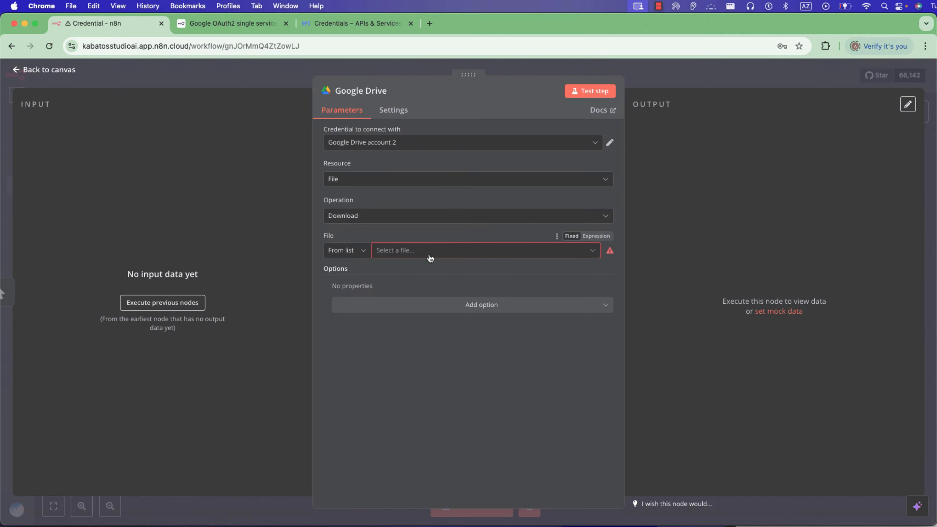
pyautogui.click(441, 254)
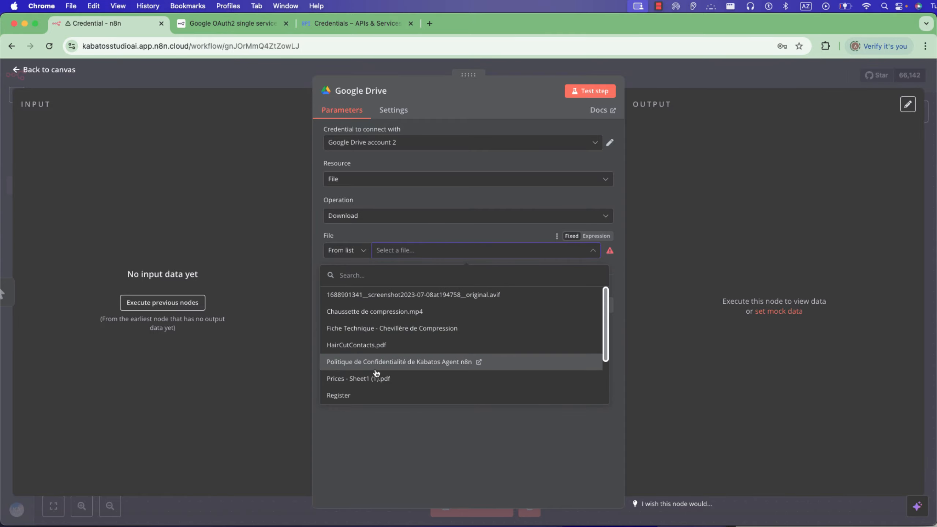
pyautogui.click(259, 85)
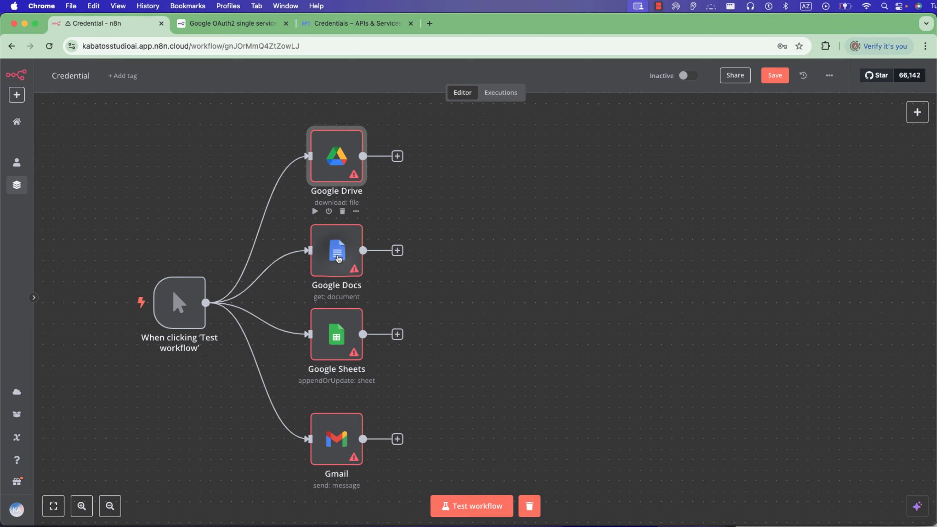
# Open the Google Docs node and start creating a new credential for it.
pyautogui.doubleClick(338, 259)
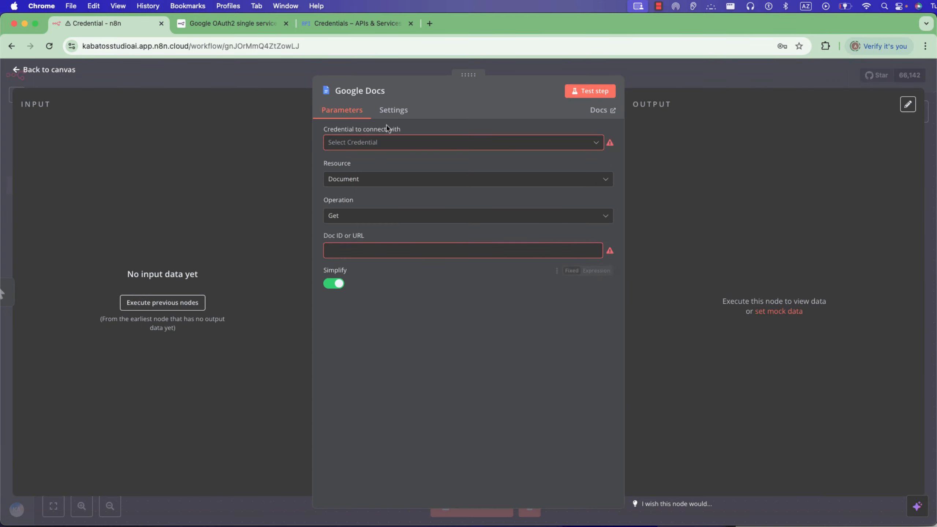
pyautogui.click(478, 146)
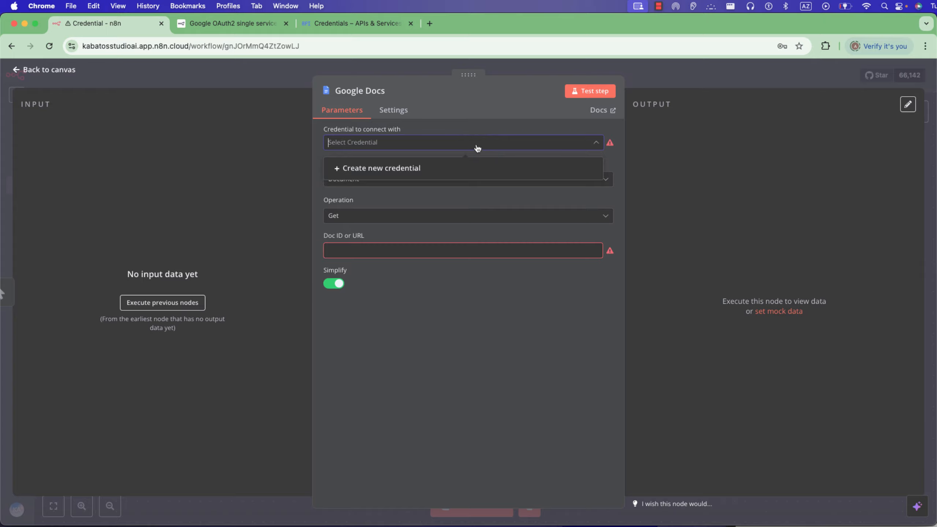
pyautogui.click(431, 170)
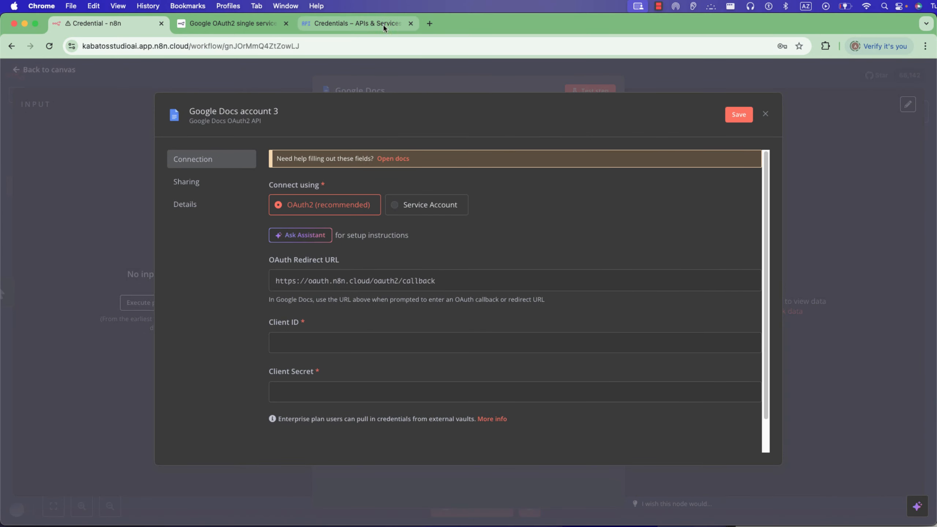
# Switch to Google Cloud, dismiss the created-client notice, search for "google docs" and enable the Google Docs API.
pyautogui.click(345, 25)
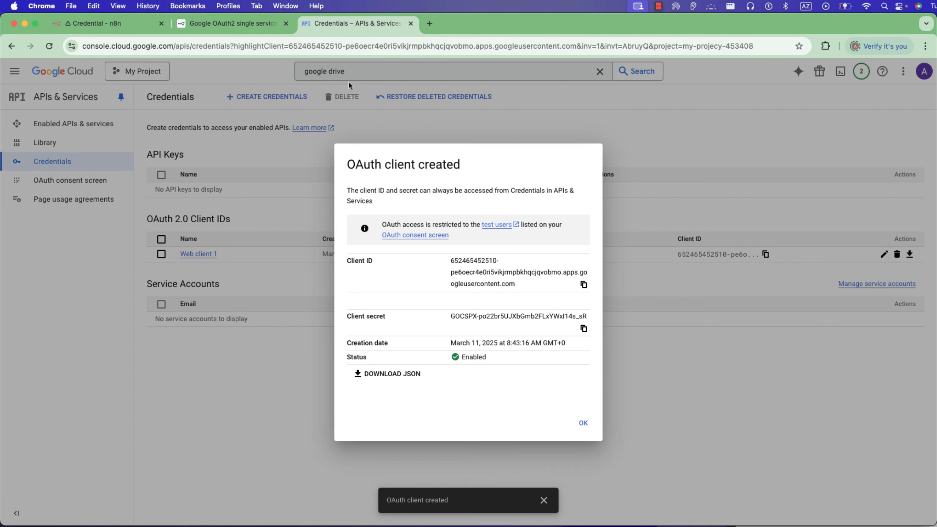
pyautogui.click(597, 137)
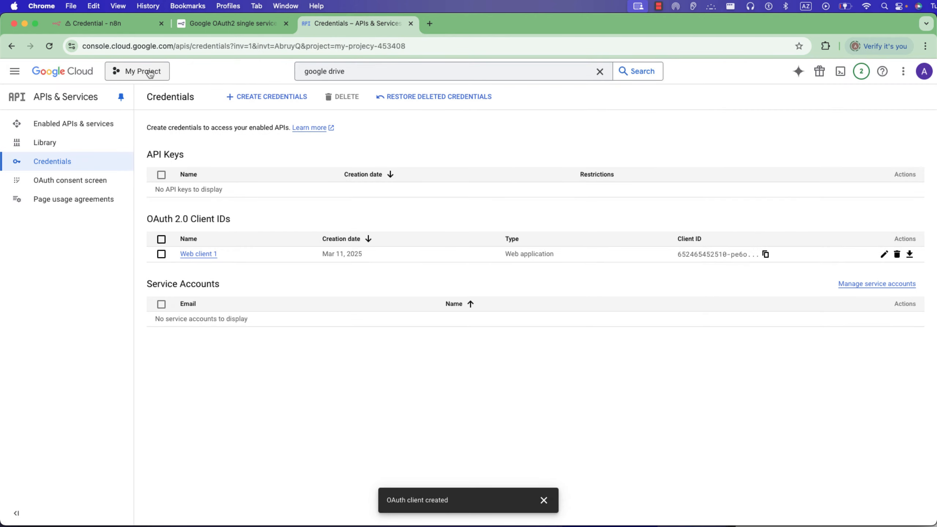
pyautogui.click(349, 72)
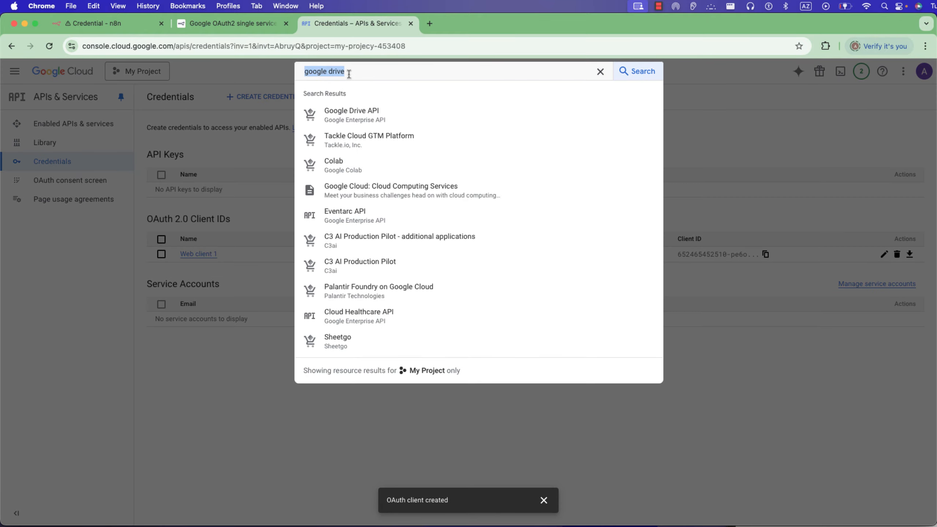
pyautogui.write('go')
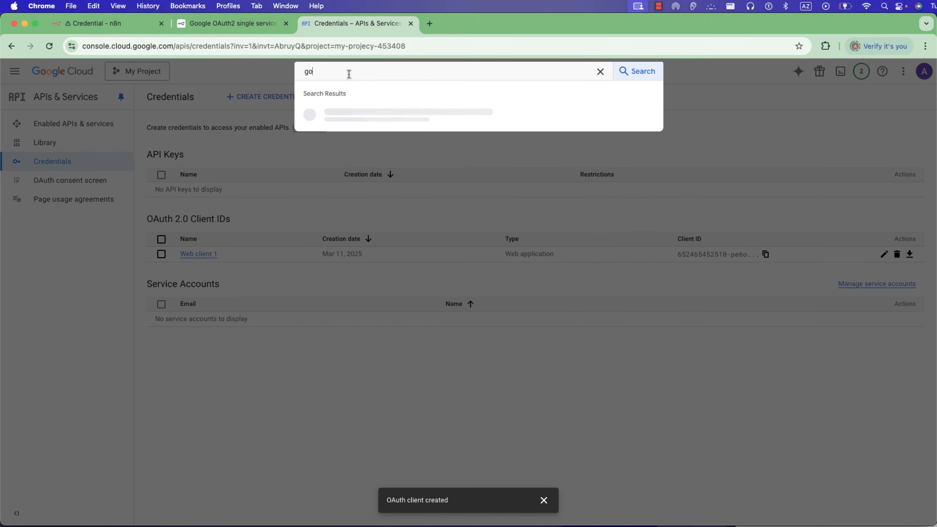
pyautogui.write('ogle docs')
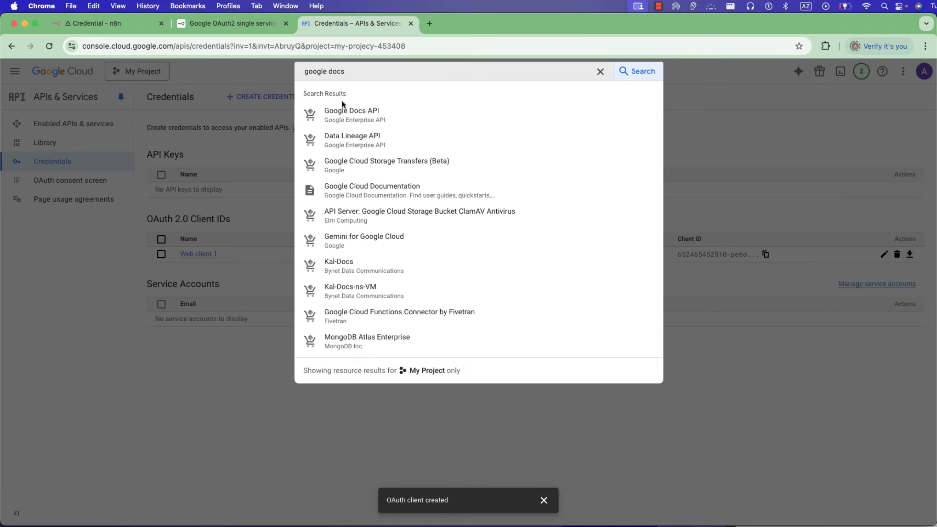
pyautogui.click(349, 117)
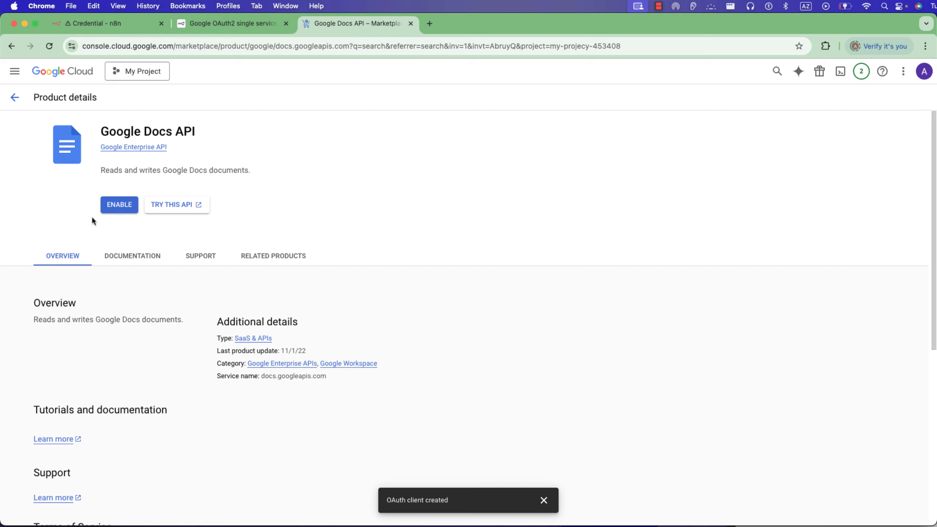
pyautogui.click(113, 209)
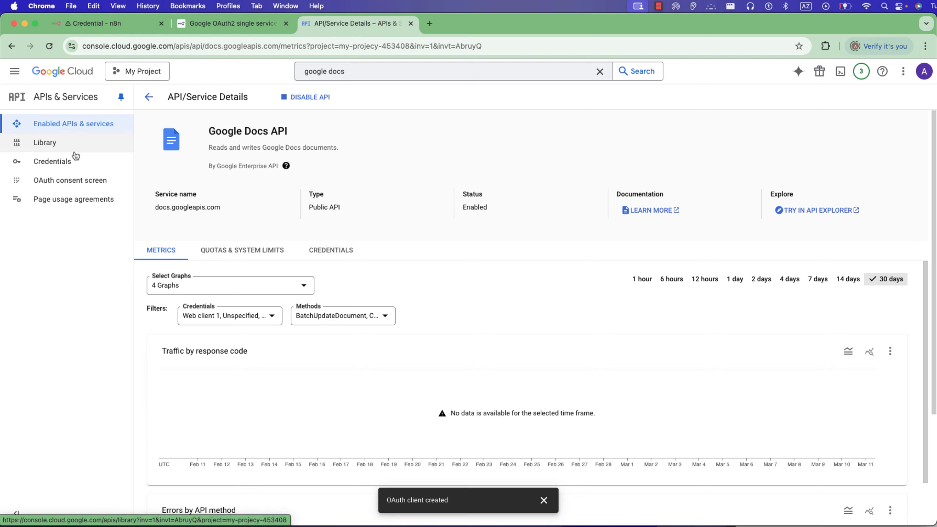
# Start a new OAuth client ID in the project's credentials with Web application as the application type.
pyautogui.click(69, 164)
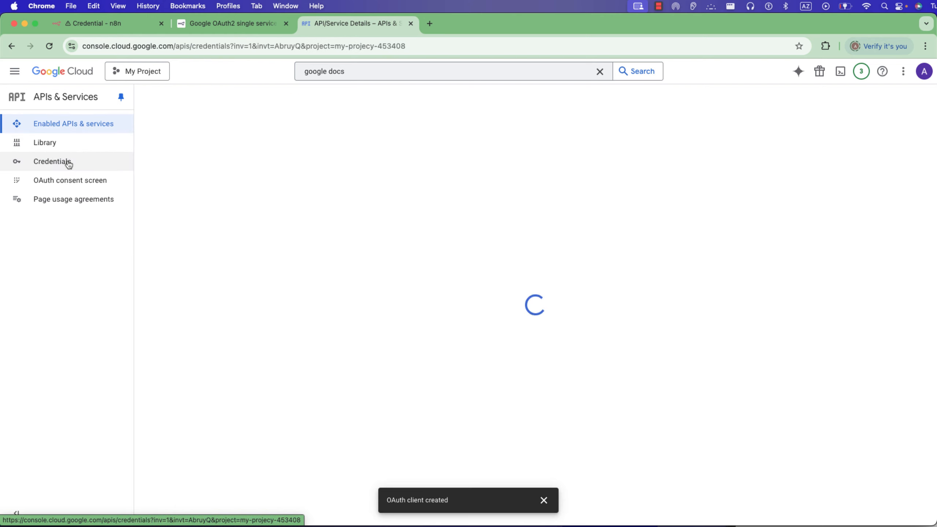
pyautogui.click(270, 95)
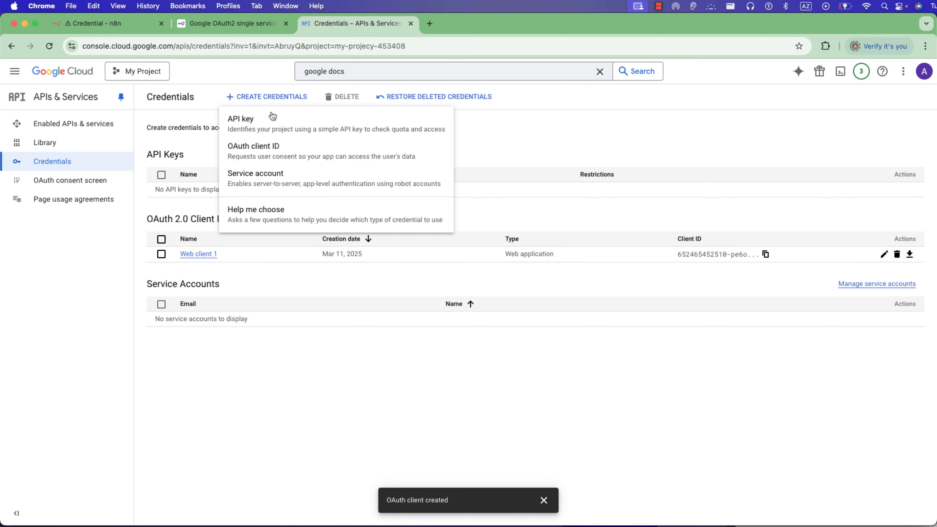
pyautogui.click(274, 156)
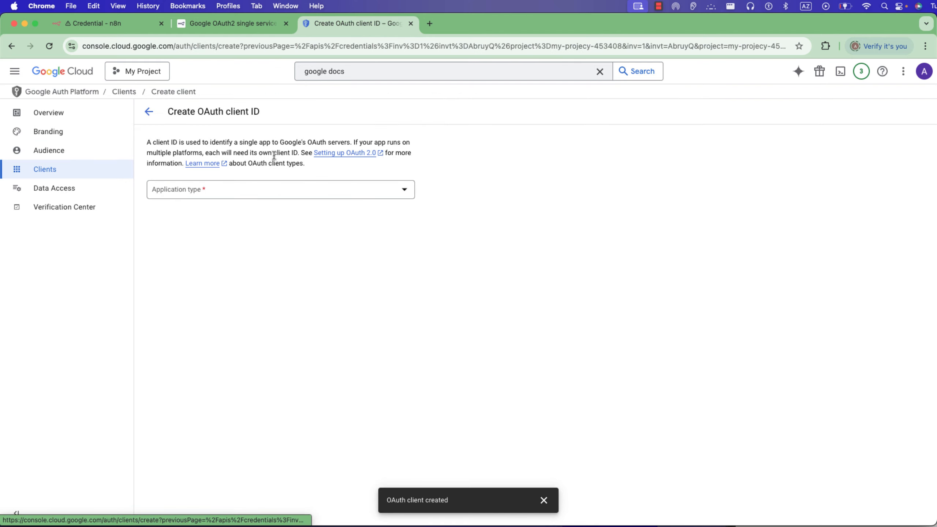
pyautogui.click(263, 189)
pyautogui.click(211, 202)
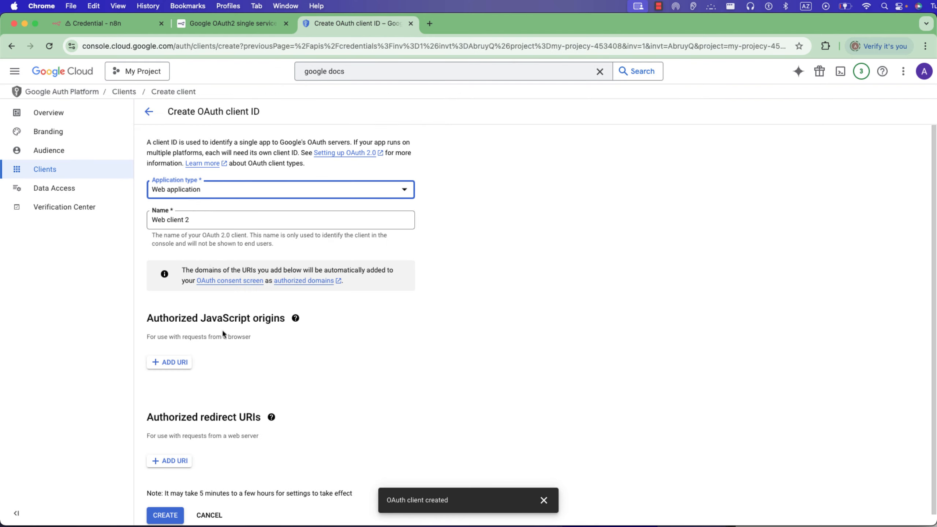
pyautogui.scroll(-1, 223, 334)
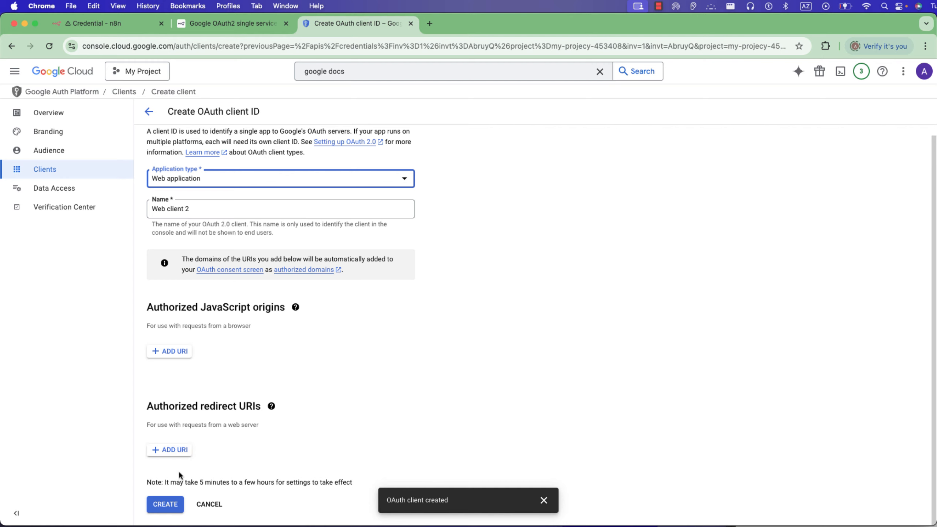
# Add the OAuth redirect URL copied from the n8n Google Docs credential as an authorized redirect URI and create the client.
pyautogui.click(180, 456)
pyautogui.click(107, 23)
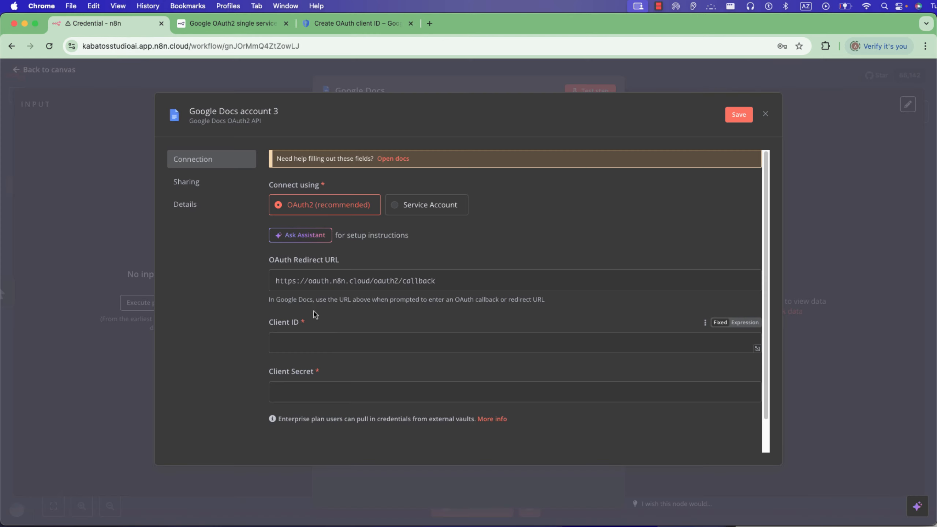
pyautogui.click(334, 281)
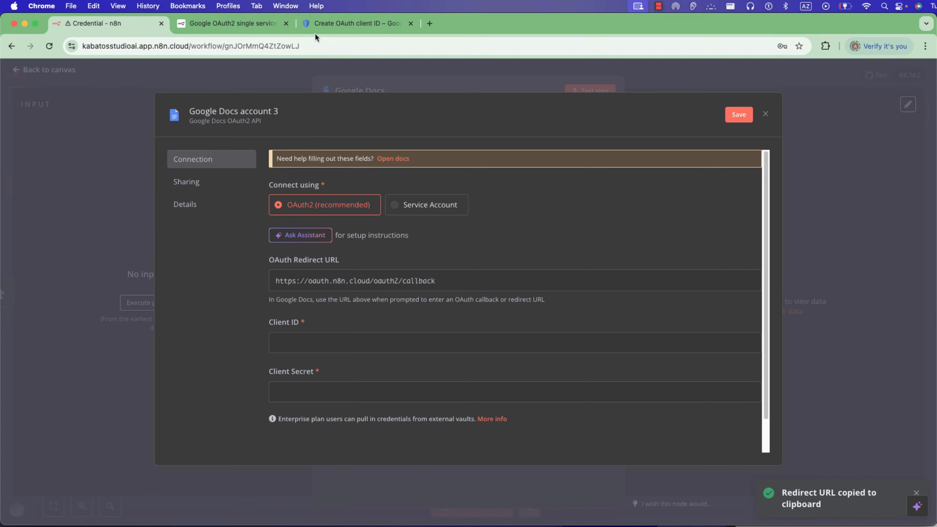
pyautogui.click(325, 23)
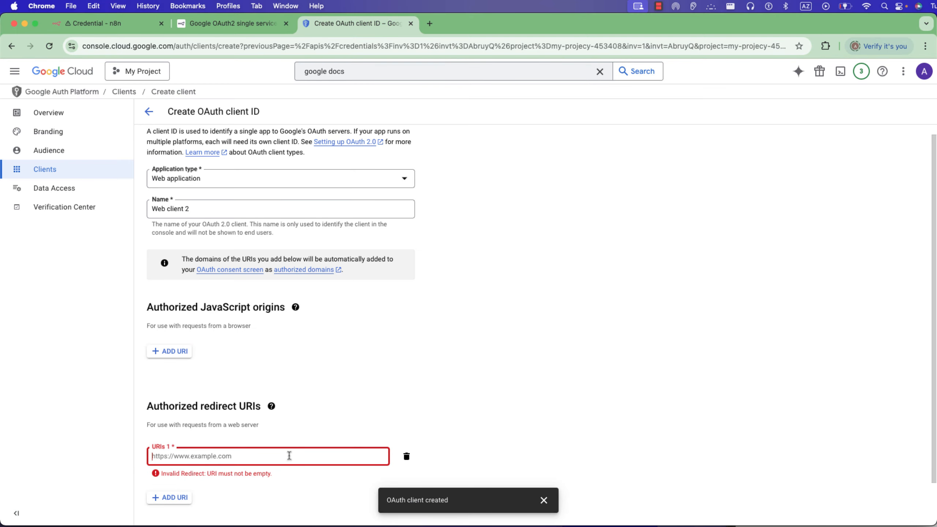
pyautogui.click(289, 457)
pyautogui.press('super+v')
pyautogui.scroll(-2, 284, 454)
pyautogui.click(166, 504)
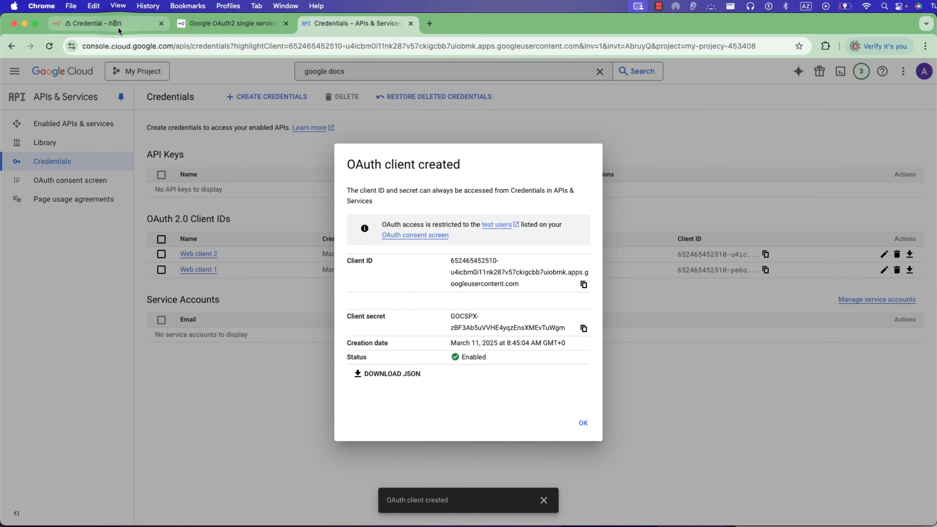
# Copy the new OAuth client's ID and secret from Google Cloud into the n8n Google Docs credential's Client ID and Client Secret, and save it.
pyautogui.click(105, 23)
pyautogui.click(375, 336)
pyautogui.press('super+v')
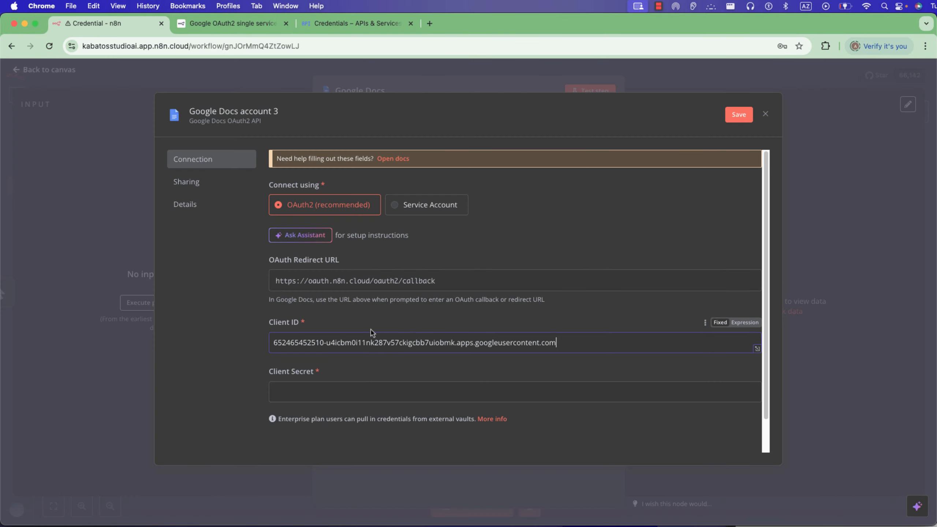
pyautogui.click(337, 24)
pyautogui.click(583, 328)
pyautogui.click(104, 23)
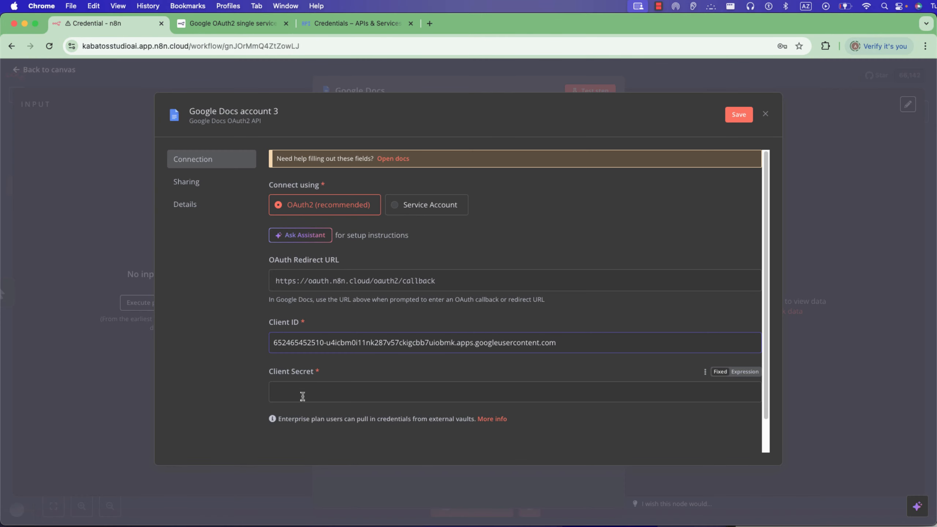
pyautogui.press('super+v')
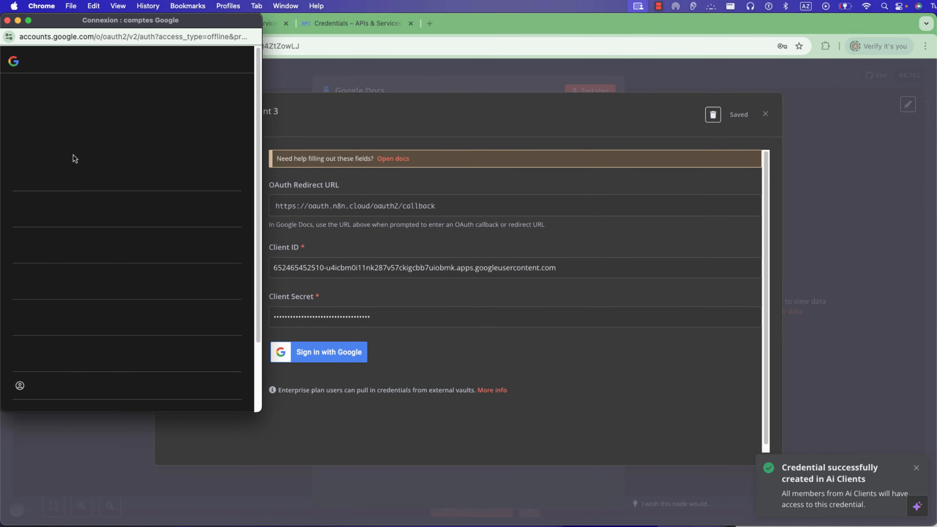
# Sign in with Google for the Docs credential, continue past the unverified-app warning, grant n8n.cloud all requested access, and close the sign-in window.
pyautogui.click(70, 166)
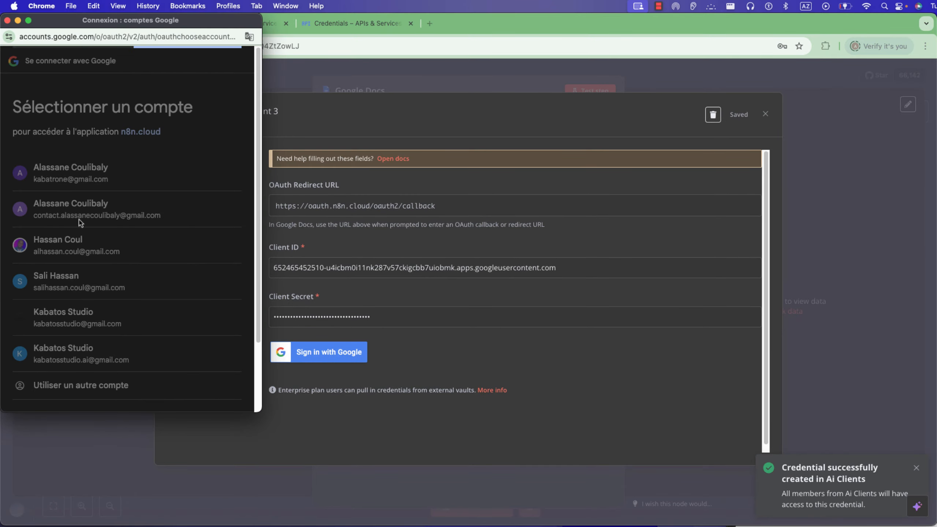
pyautogui.click(35, 194)
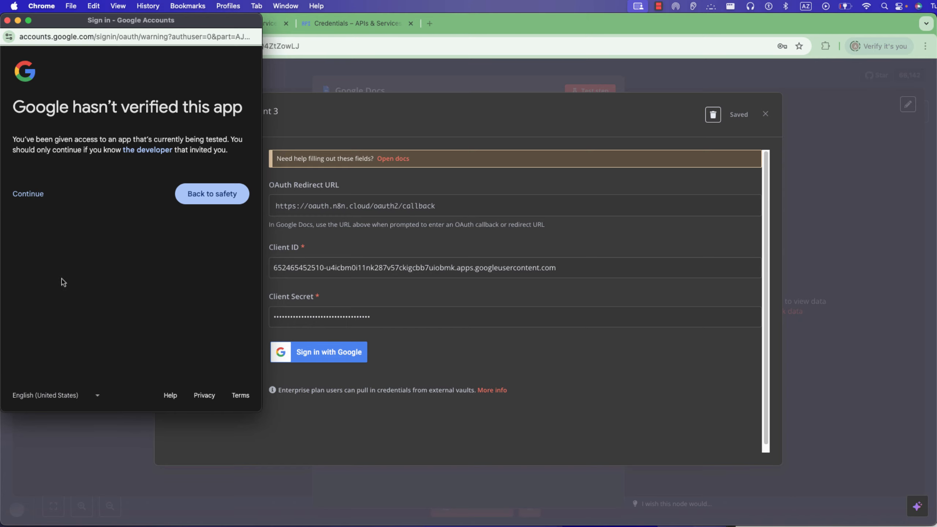
pyautogui.click(28, 234)
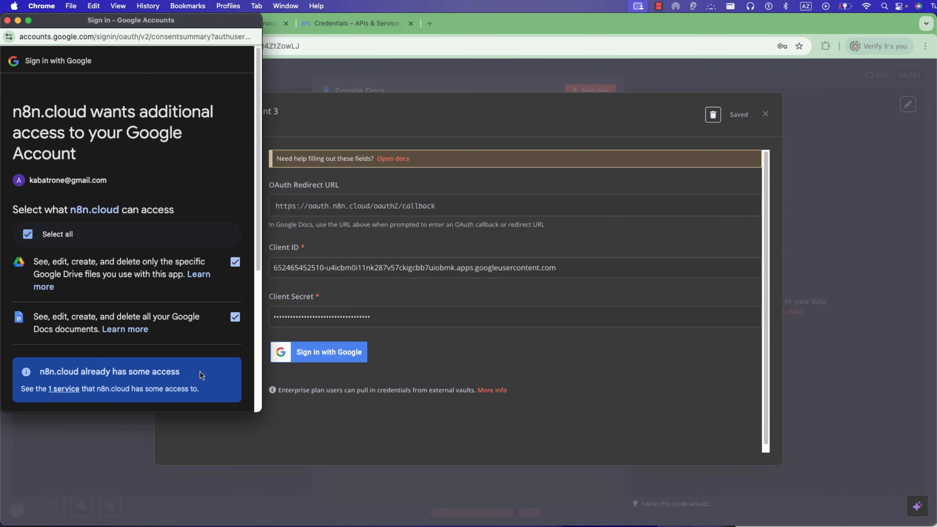
pyautogui.scroll(-5, 207, 363)
pyautogui.click(186, 370)
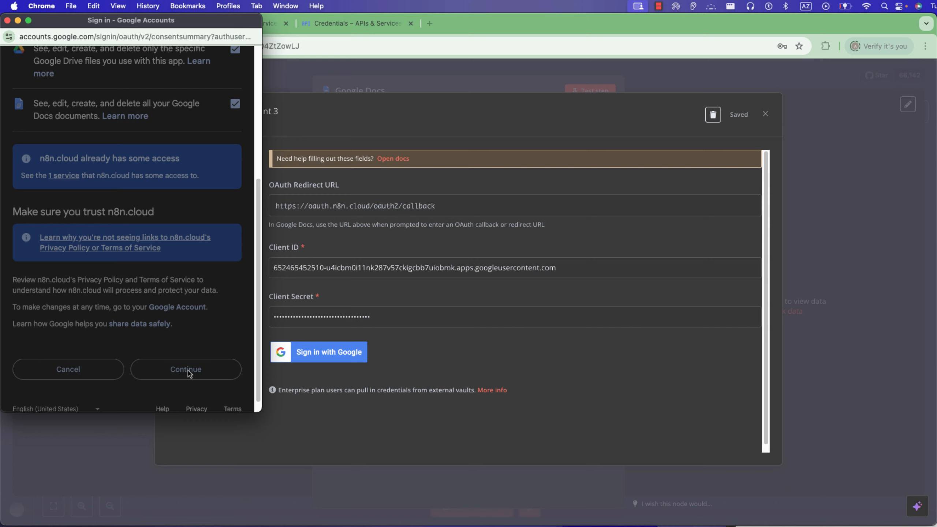
pyautogui.click(7, 20)
# Close the Google Docs credential, check which credentials the Google Docs node offers, and return to the workflow canvas.
pyautogui.click(766, 114)
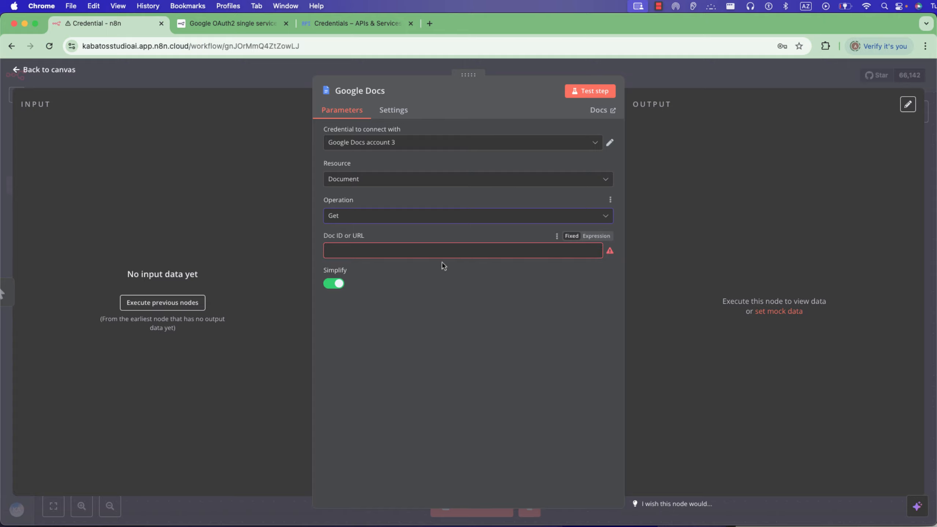
pyautogui.click(409, 147)
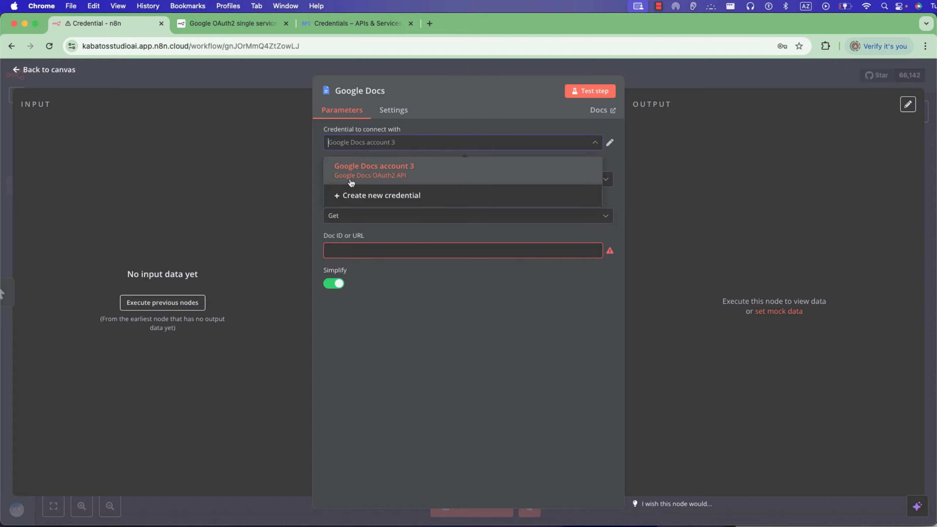
pyautogui.click(258, 73)
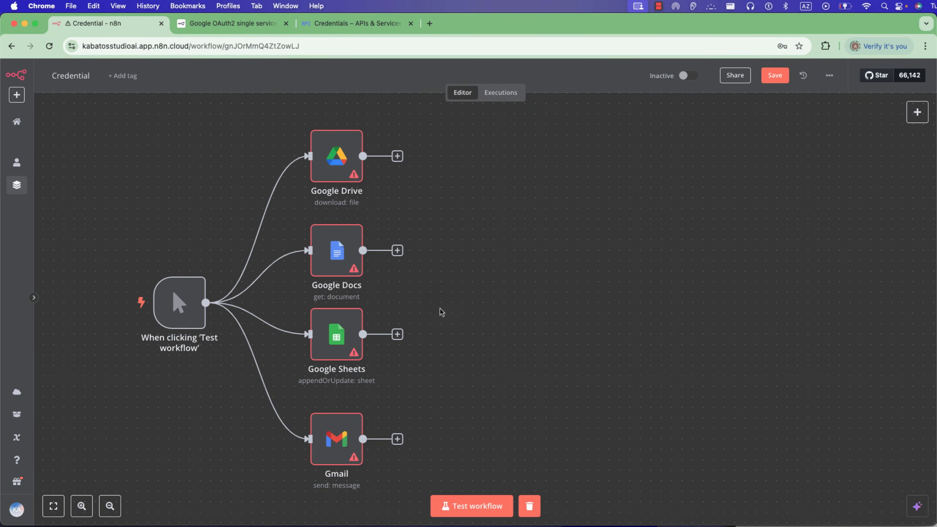
# Open the Google Sheets node and start creating a new credential for it.
pyautogui.scroll(-1, 439, 310)
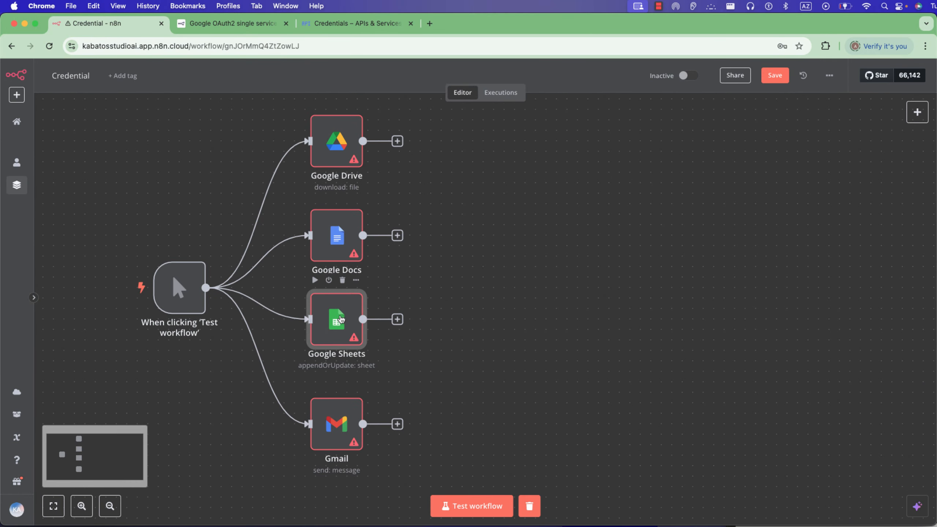
pyautogui.doubleClick(340, 319)
pyautogui.click(406, 146)
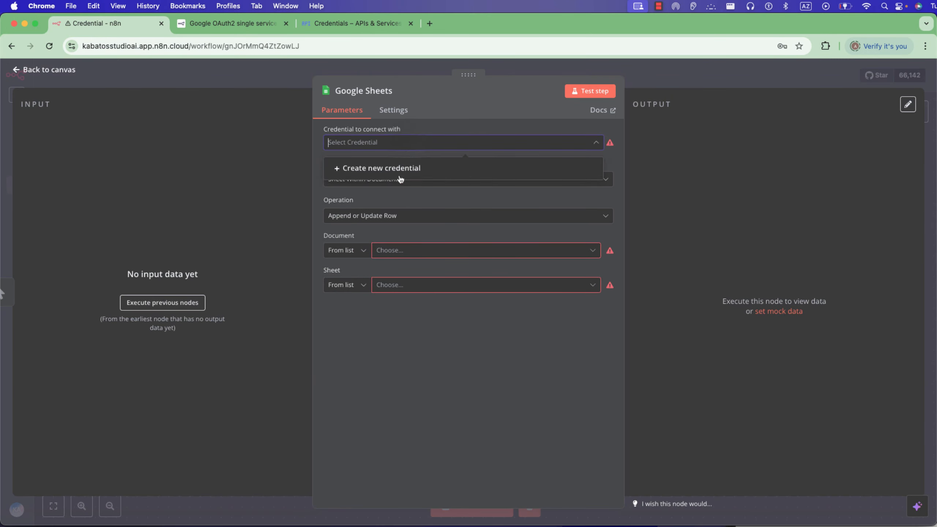
pyautogui.click(402, 170)
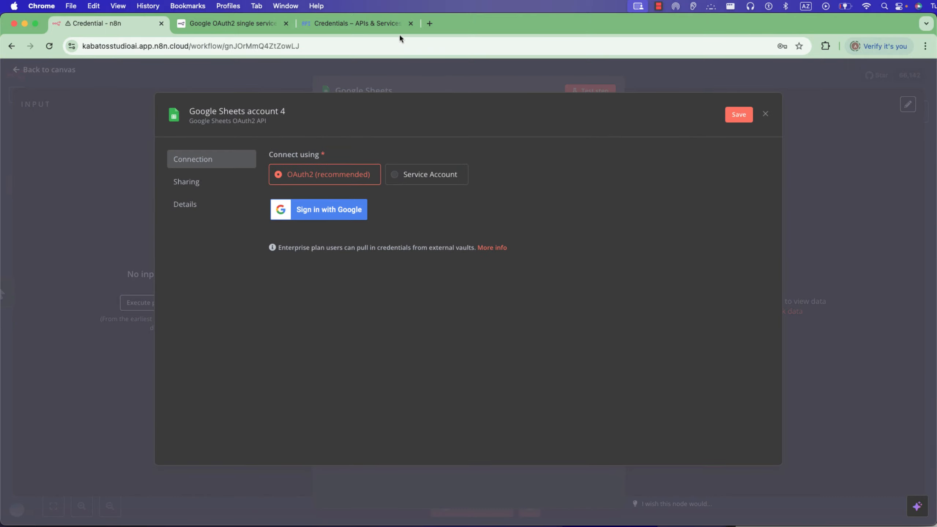
# Sign in with Google directly from the n8n Google Sheets credential, choose the Google account, and close the sign-in window once connected.
pyautogui.click(379, 29)
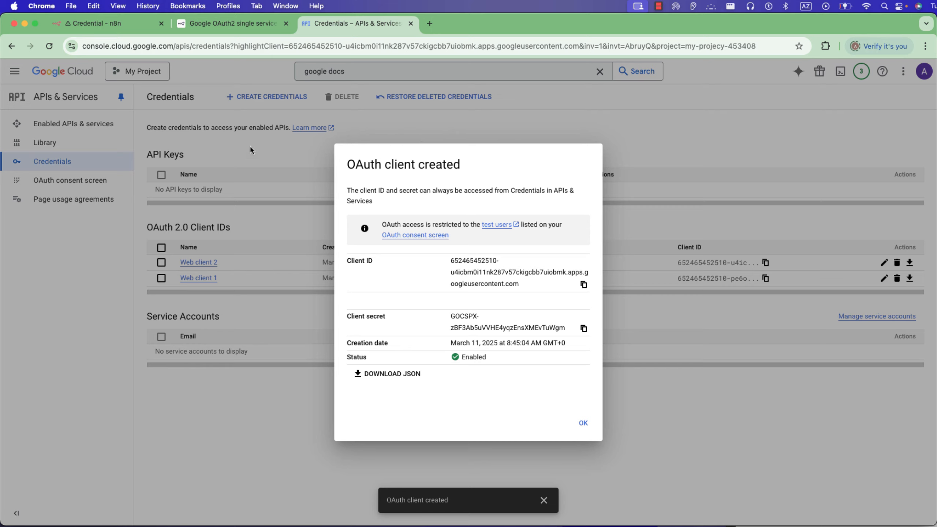
pyautogui.click(103, 23)
pyautogui.click(293, 211)
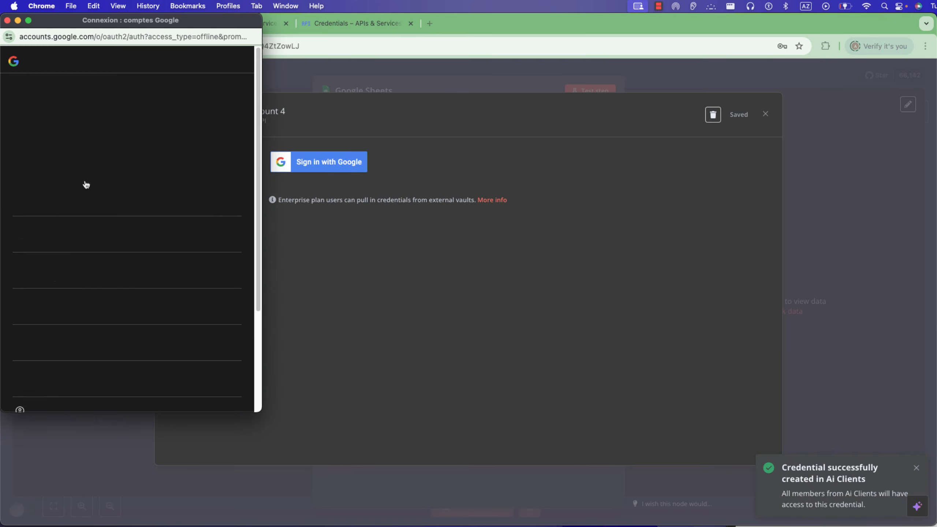
pyautogui.click(97, 202)
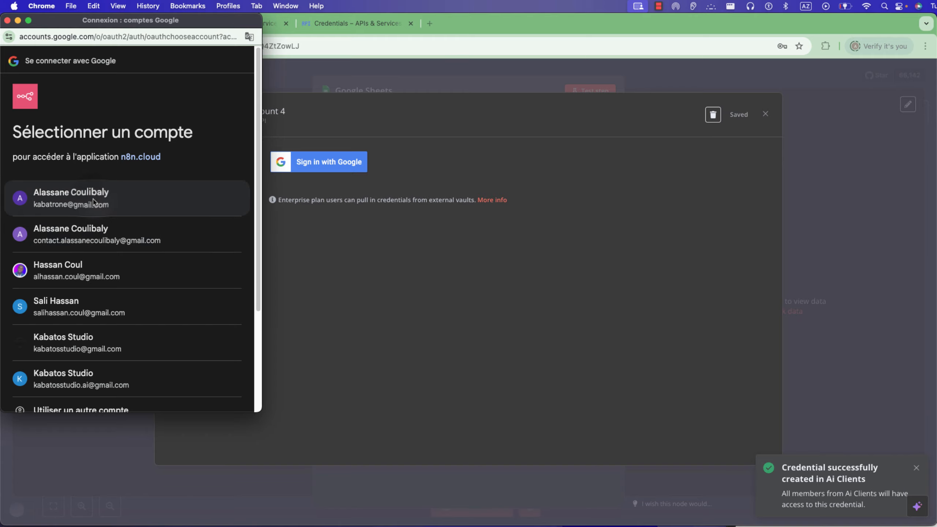
pyautogui.click(7, 20)
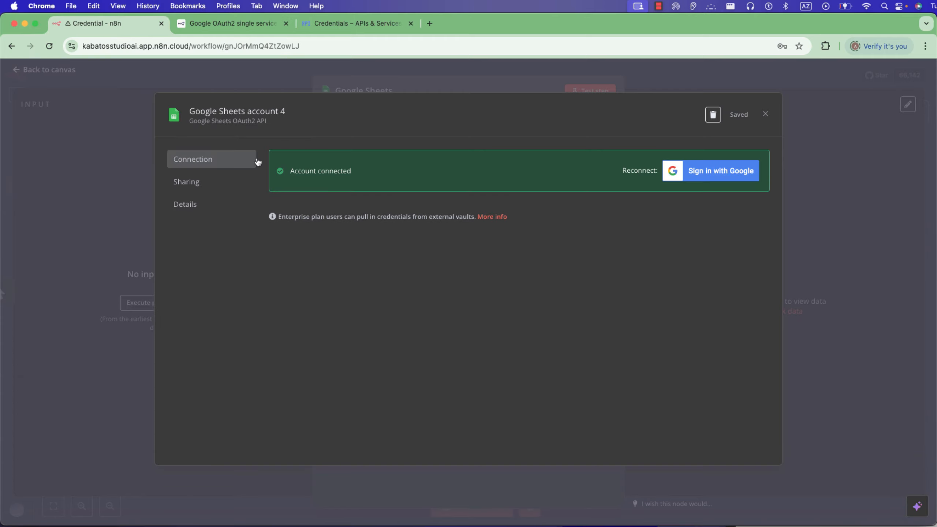
# Close the Google Sheets credential and check which spreadsheets the Google Sheets node offers as its document.
pyautogui.click(764, 115)
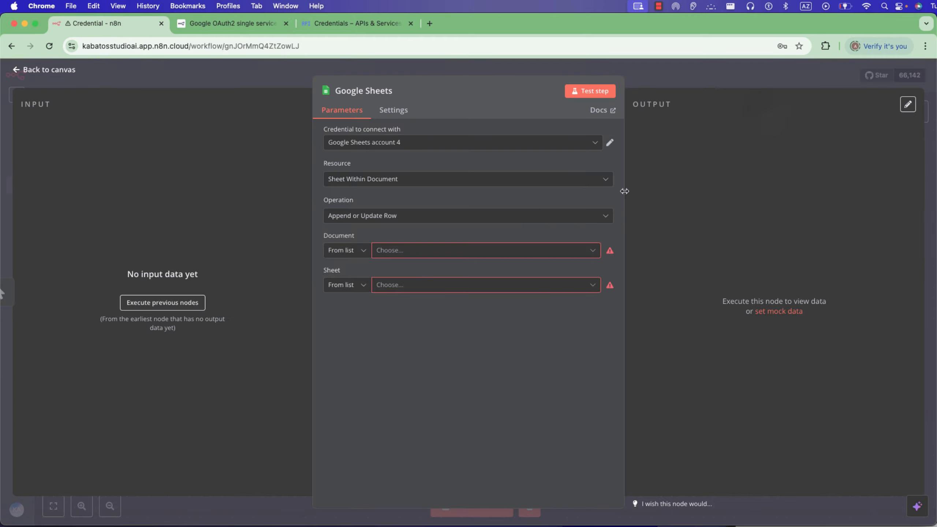
pyautogui.click(409, 253)
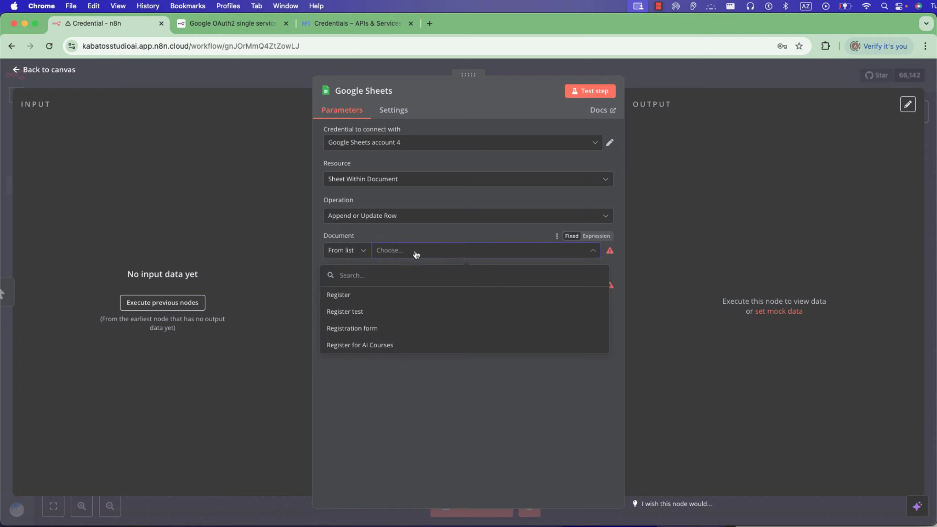
# Recheck the Google Sheets node's document list and close it without choosing a spreadsheet.
pyautogui.click(431, 255)
pyautogui.click(437, 251)
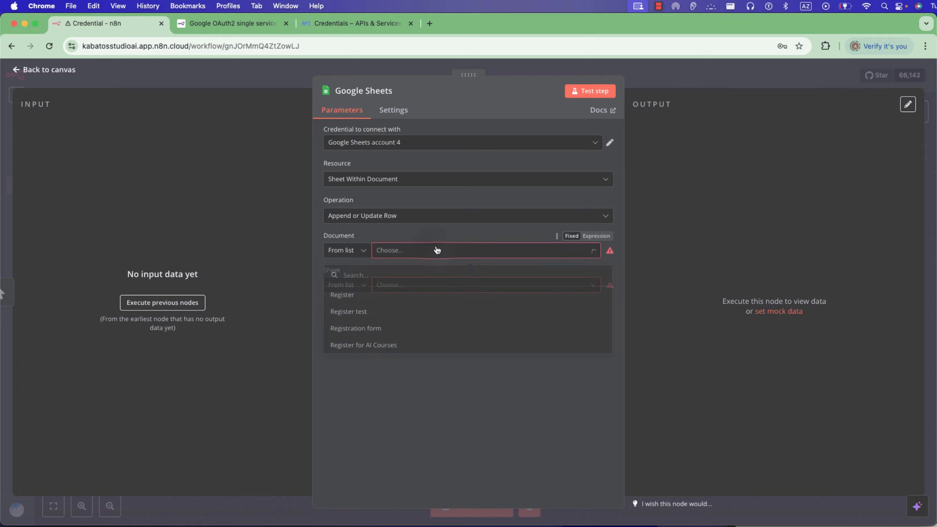
pyautogui.click(420, 237)
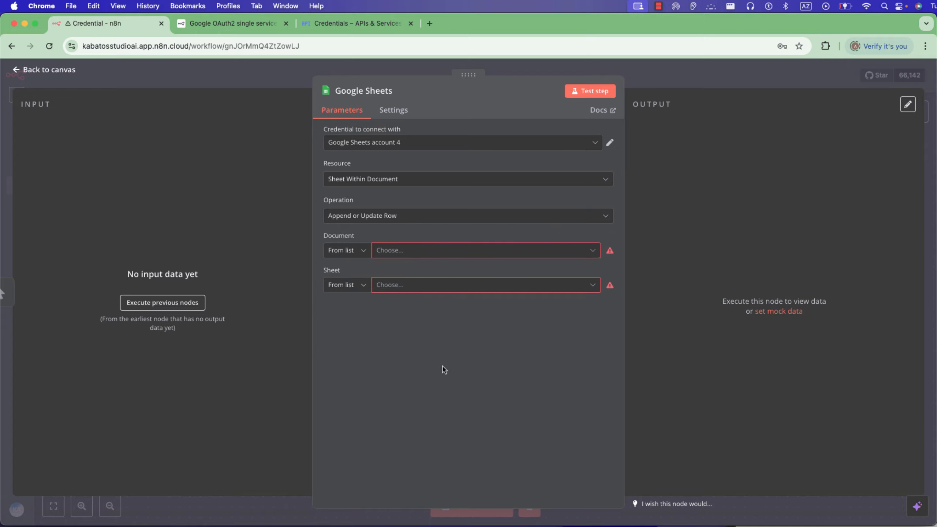
# Switch to Google Cloud credentials, dismiss the notice about the created OAuth client, and clear the previous search text.
pyautogui.click(331, 24)
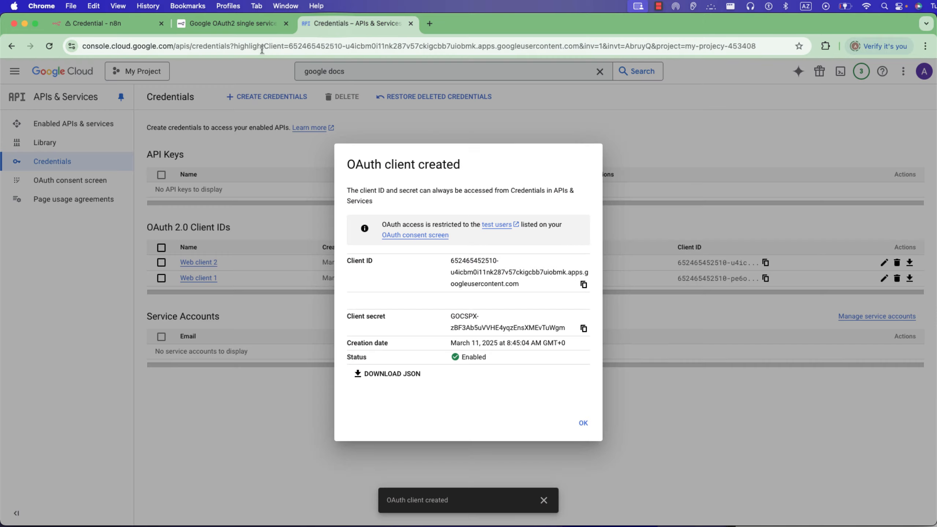
pyautogui.click(599, 124)
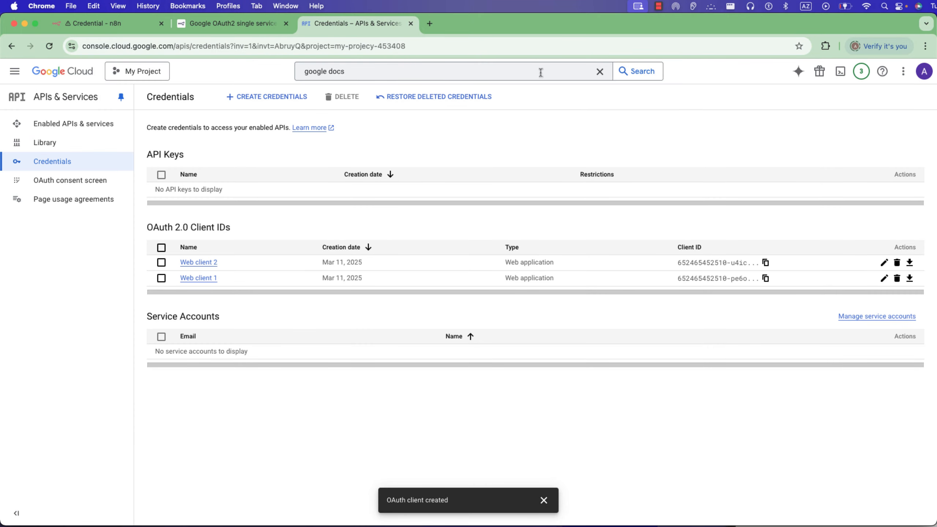
pyautogui.click(587, 74)
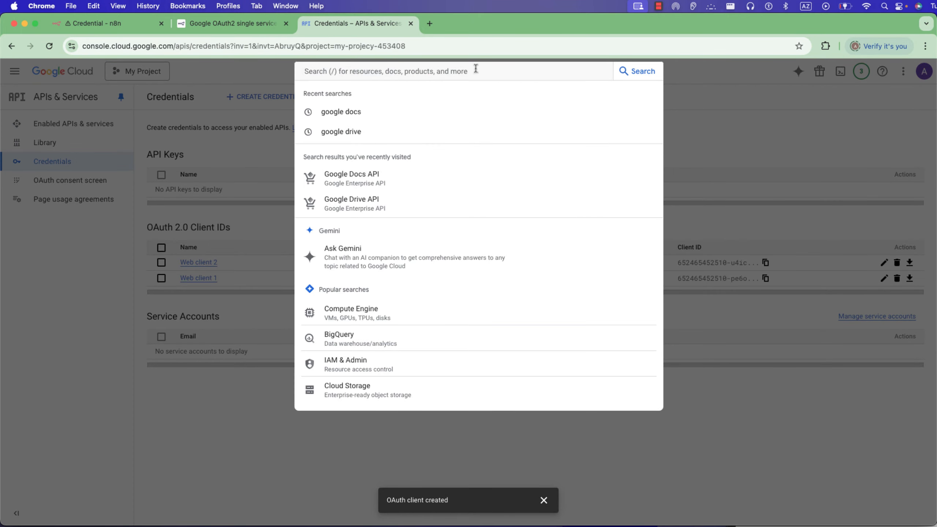
# Search Google Cloud for "google sheet" and open the Google Sheets API product page.
pyautogui.write('g')
pyautogui.press('BackSpace')
pyautogui.write('gooogle')
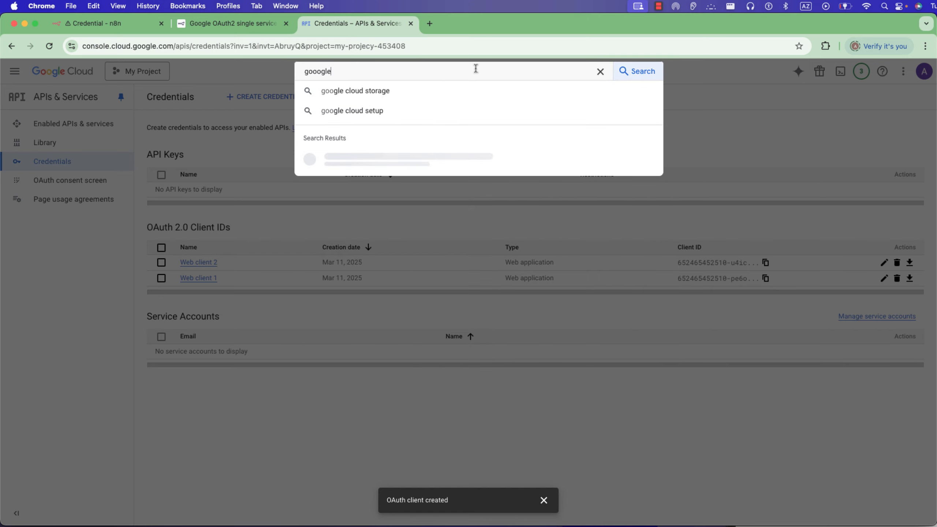
pyautogui.press('BackSpace')
pyautogui.press('BackSpace')
pyautogui.press('BackSpace')
pyautogui.press('BackSpace')
pyautogui.write('gle')
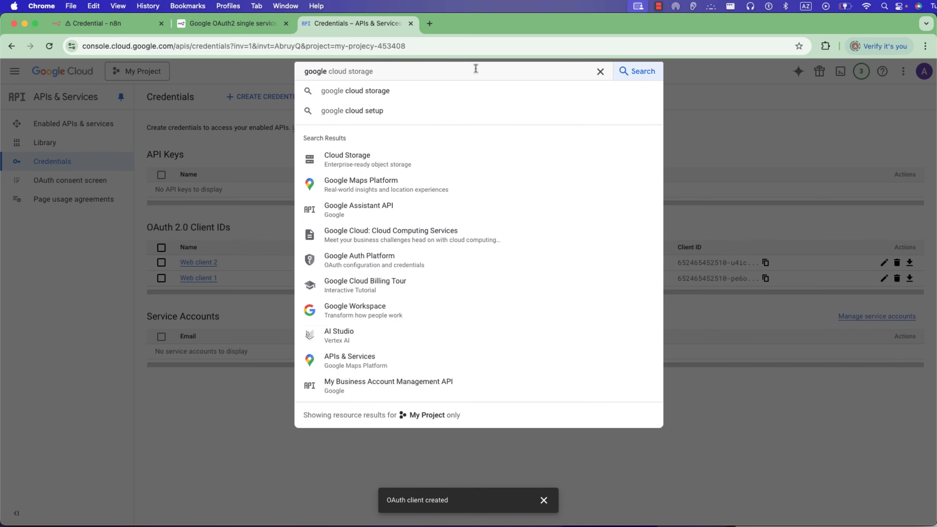
pyautogui.write(' sheet')
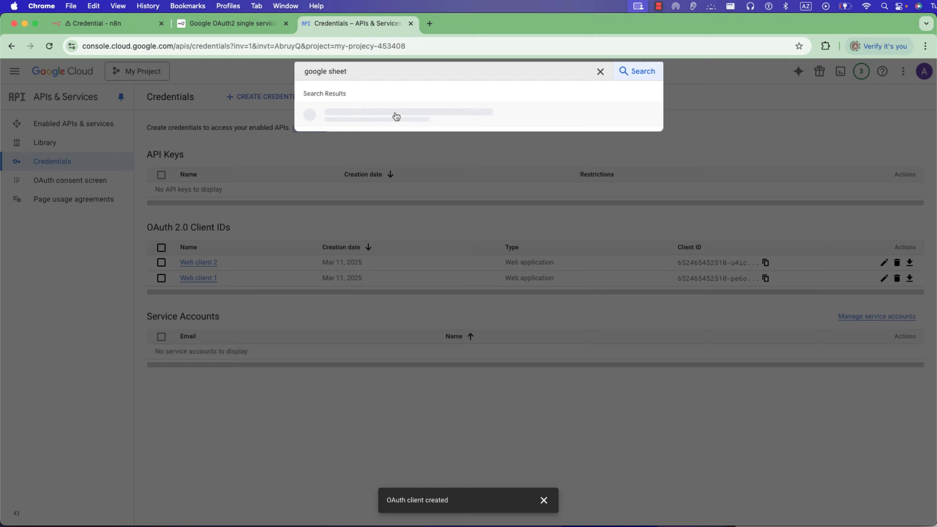
pyautogui.click(378, 114)
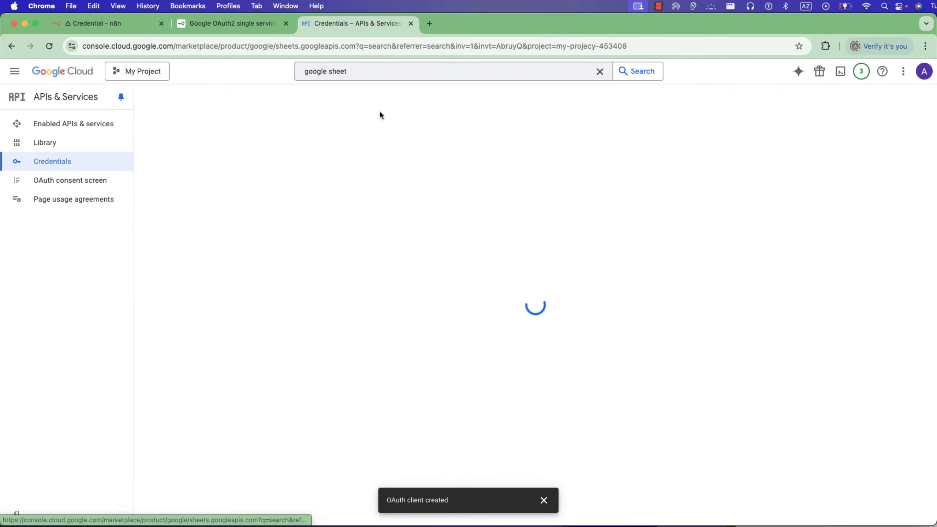
# Enable the Google Sheets API for the project My Project.
pyautogui.click(106, 23)
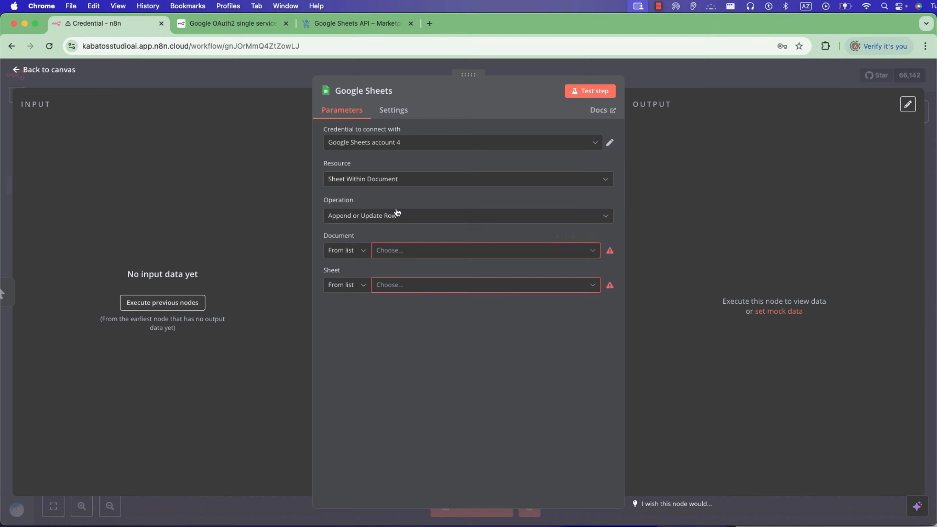
pyautogui.click(347, 25)
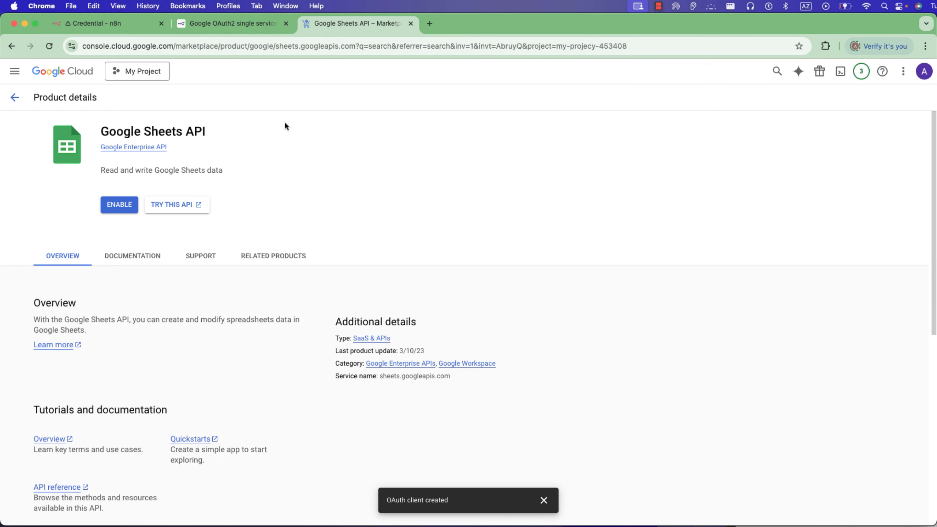
pyautogui.click(128, 210)
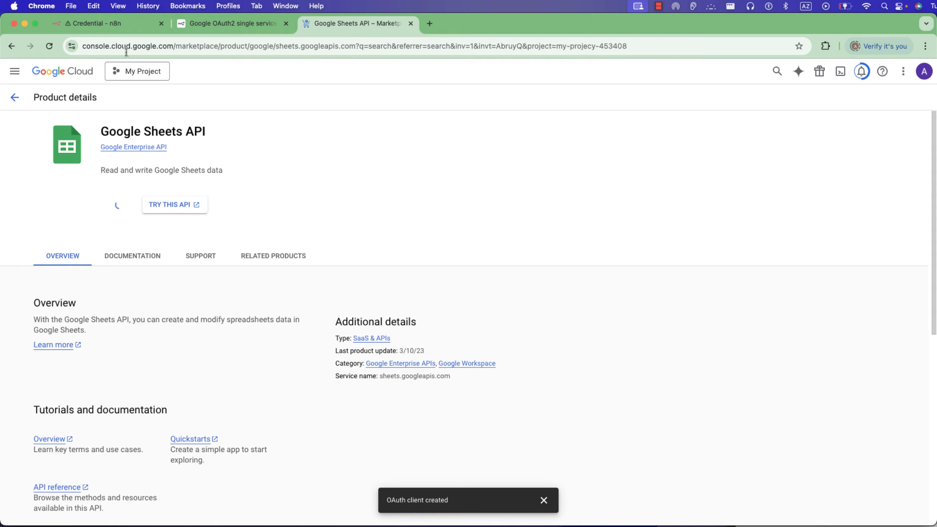
# Close the Google Sheets node in n8n, check the Google Sheets API status in Google Cloud, and return to the workflow.
pyautogui.click(129, 24)
pyautogui.click(278, 74)
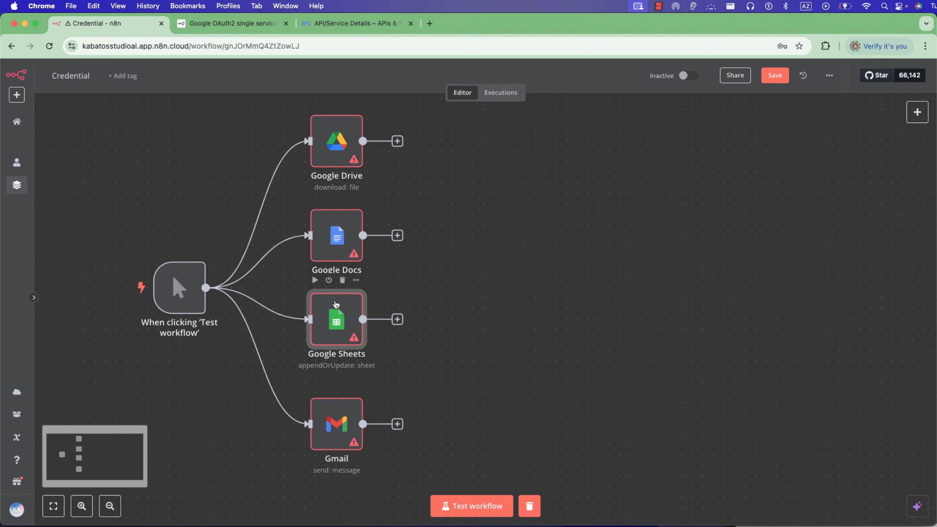
pyautogui.click(352, 23)
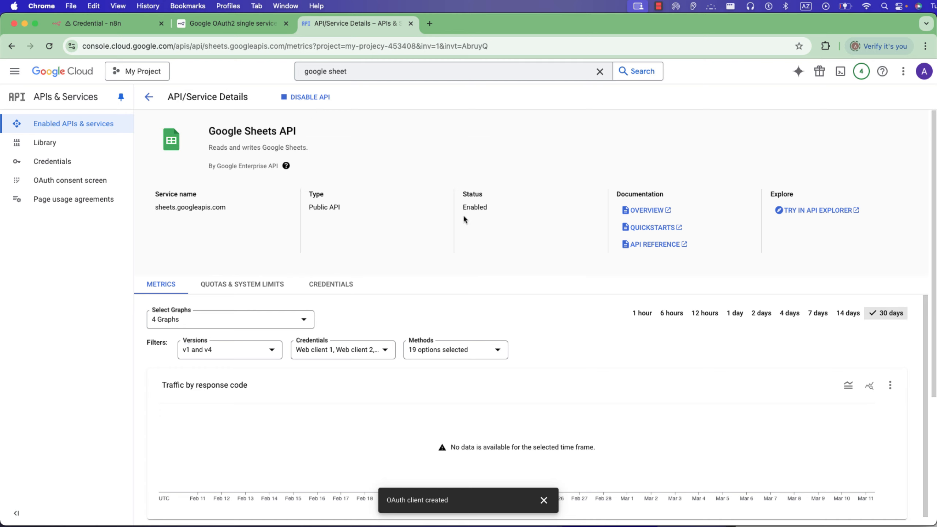
pyautogui.click(107, 24)
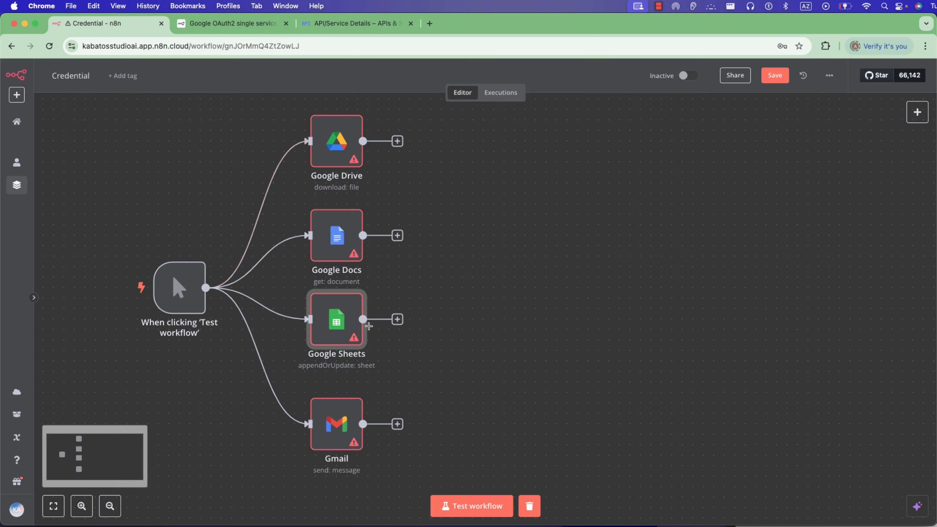
# Open the Gmail node and start creating a new credential for it.
pyautogui.click(336, 424)
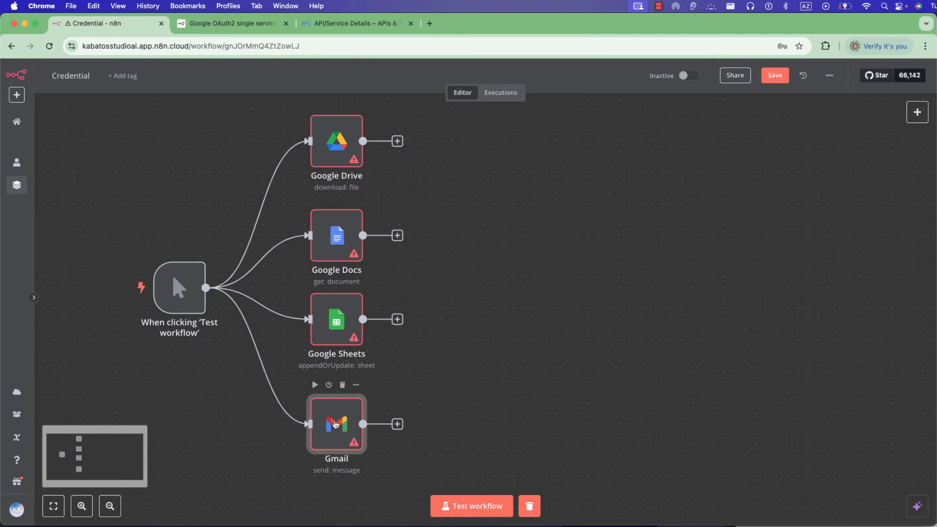
pyautogui.doubleClick(335, 424)
pyautogui.click(393, 151)
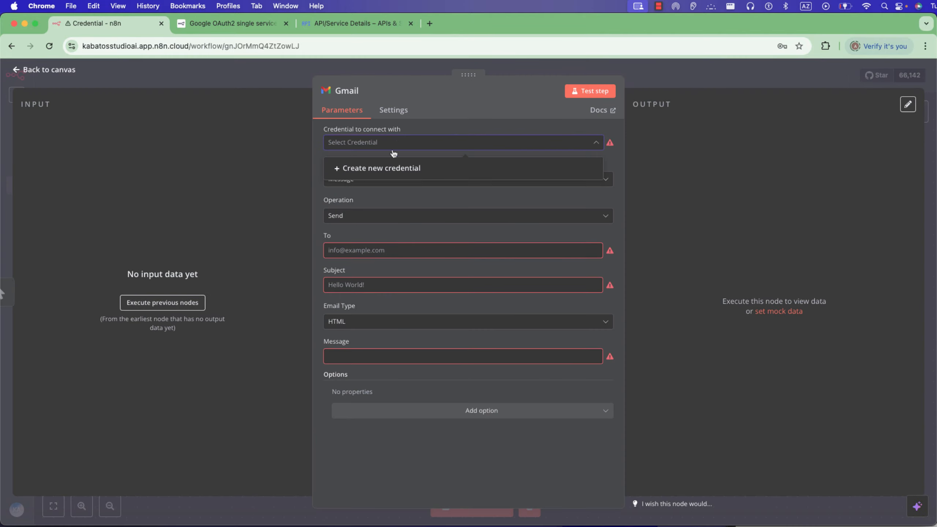
pyautogui.click(394, 173)
# Sign in with Google from the Gmail credential, choose the Google account, and grant n8n.cloud ongoing access to its data.
pyautogui.click(318, 210)
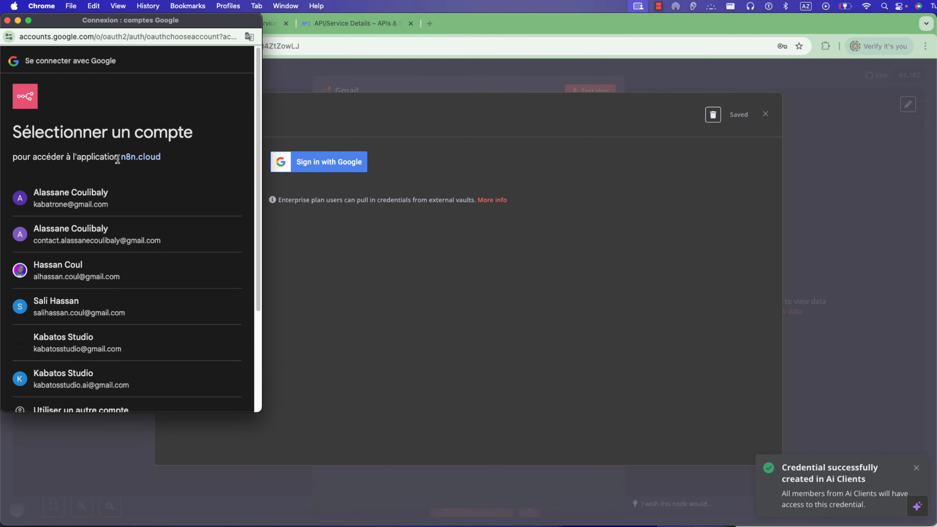
pyautogui.click(61, 207)
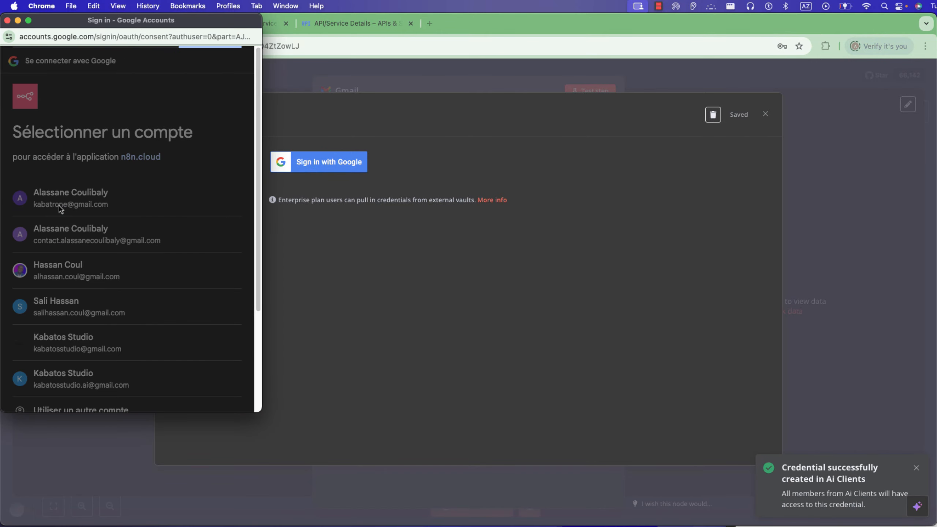
pyautogui.click(46, 323)
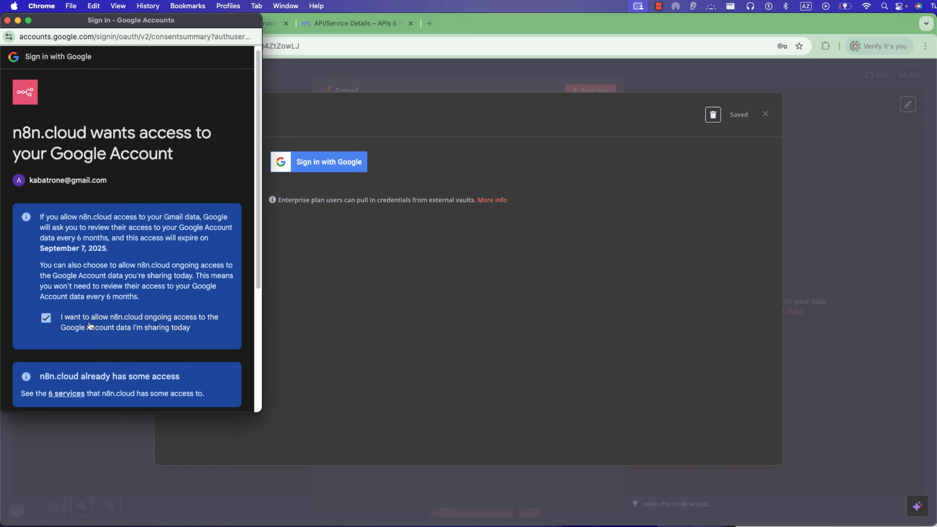
pyautogui.scroll(-5, 74, 328)
pyautogui.click(170, 356)
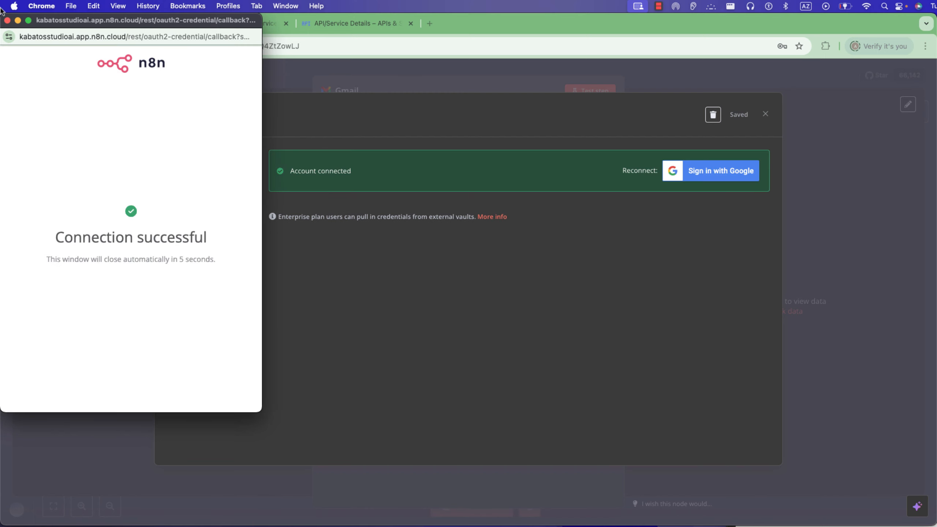
# Close the sign-in window and the Gmail credential, and return to the workflow canvas.
pyautogui.click(6, 20)
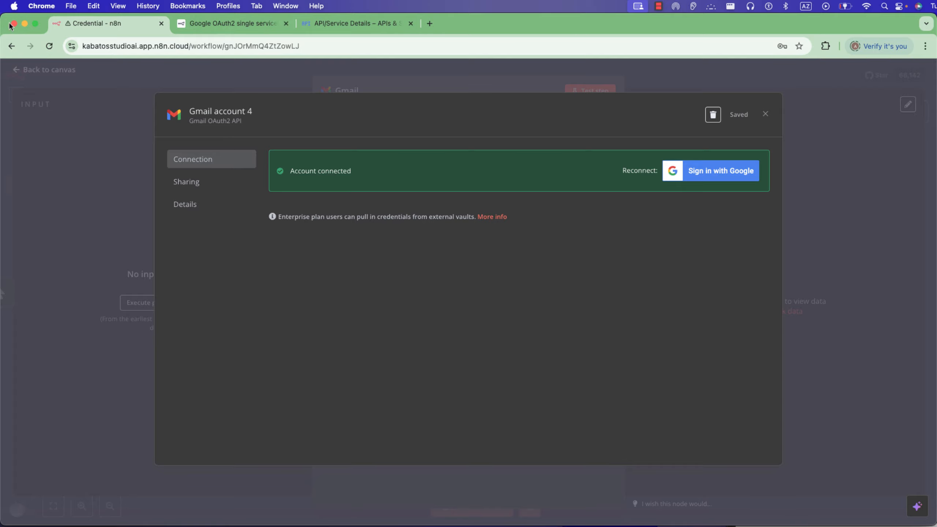
pyautogui.click(766, 114)
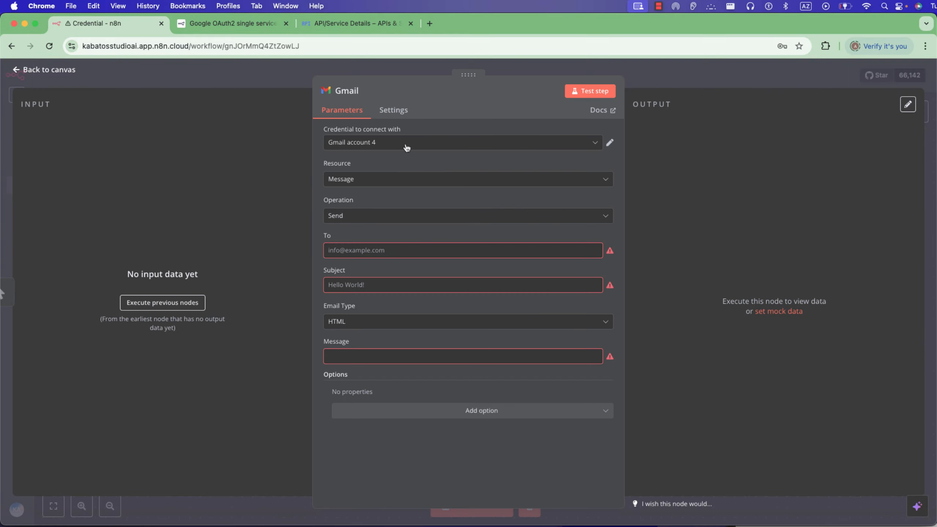
pyautogui.click(256, 79)
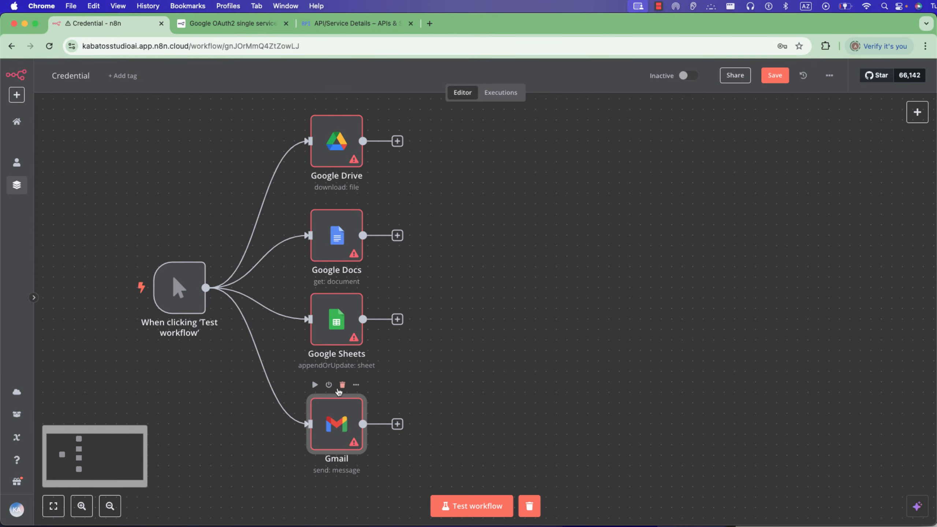
# Open the Google Drive node, check the credentials it offers, and view the Google Drive account 2 credential's connection settings.
pyautogui.click(331, 145)
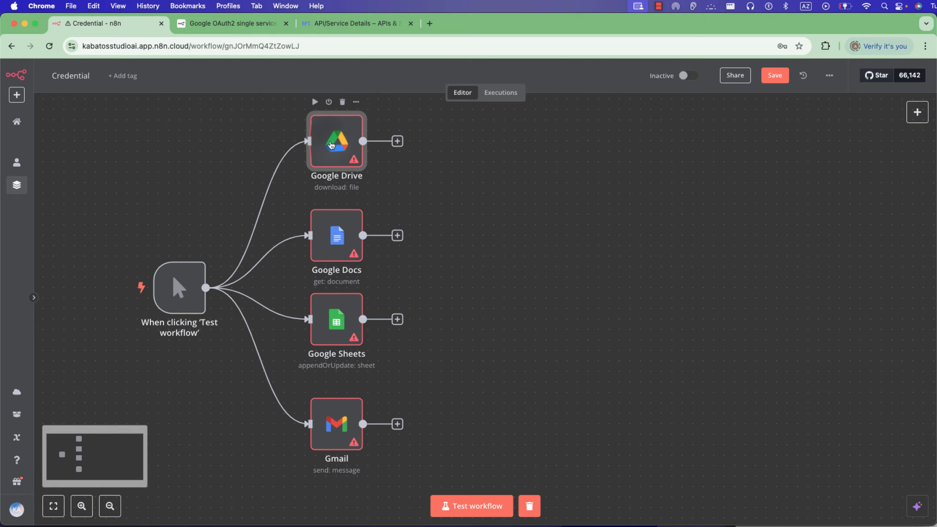
pyautogui.doubleClick(331, 145)
pyautogui.click(403, 145)
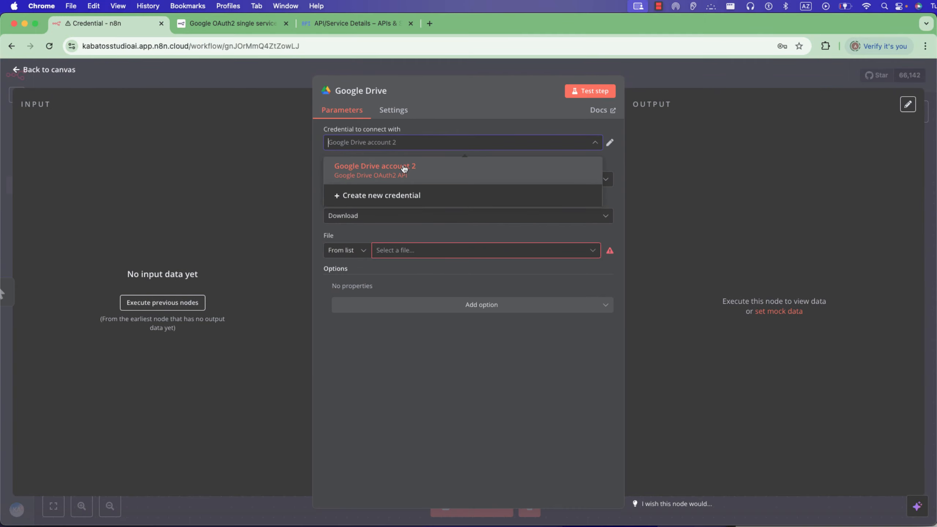
pyautogui.click(611, 143)
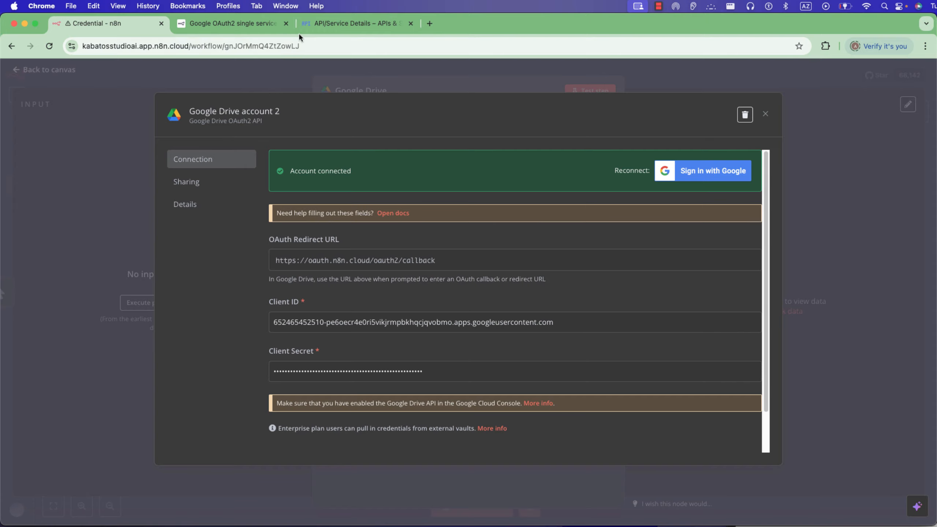
# Switch to the n8n Google OAuth2 documentation, follow its Google Cloud link, and go to the Google Cloud console.
pyautogui.click(269, 25)
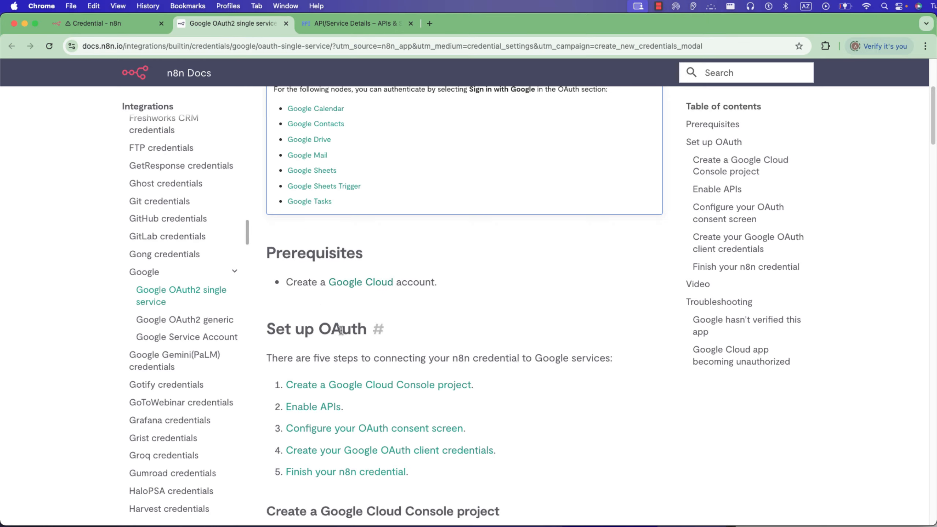
pyautogui.click(360, 284)
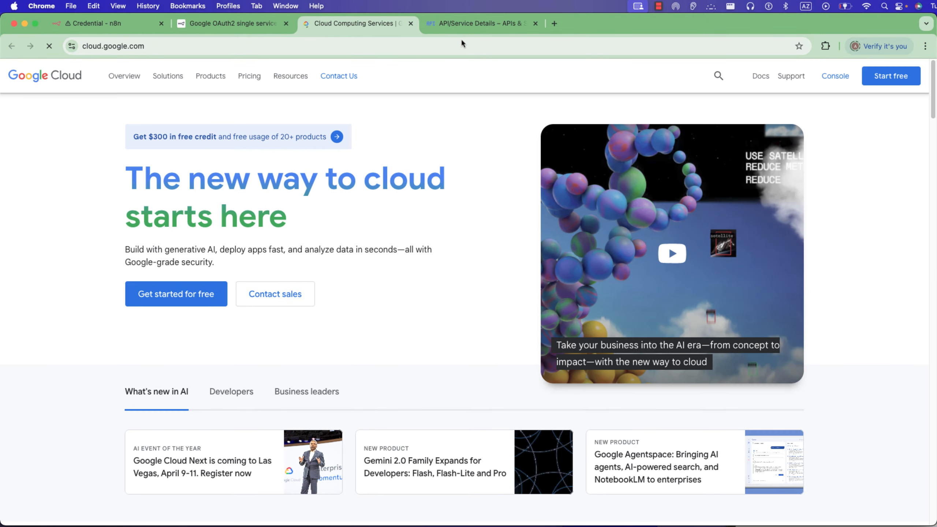
pyautogui.click(790, 77)
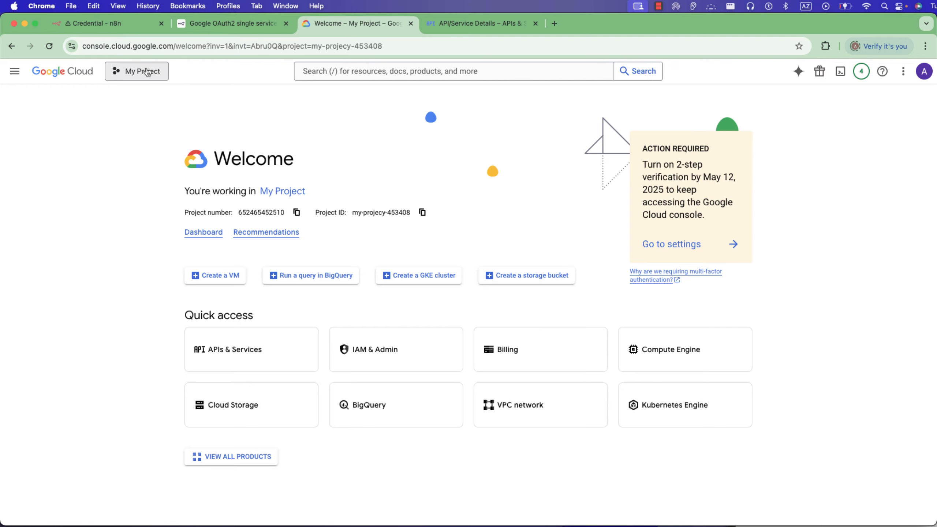
# Open the OAuth consent screen of My Project from the APIs & Services section.
pyautogui.click(15, 71)
pyautogui.moveTo(84, 168)
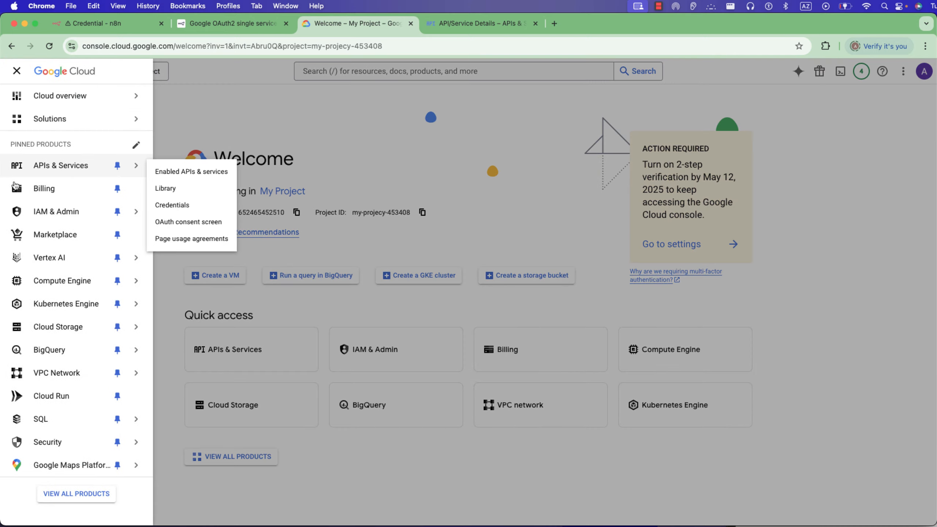
pyautogui.click(198, 222)
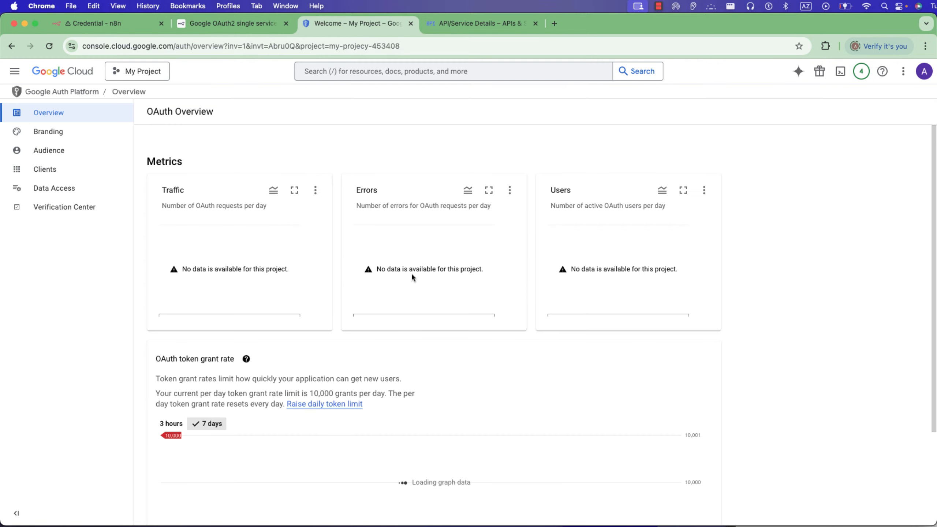
# Review the project's OAuth clients and its audience settings down to the test users, and open the console search.
pyautogui.click(54, 171)
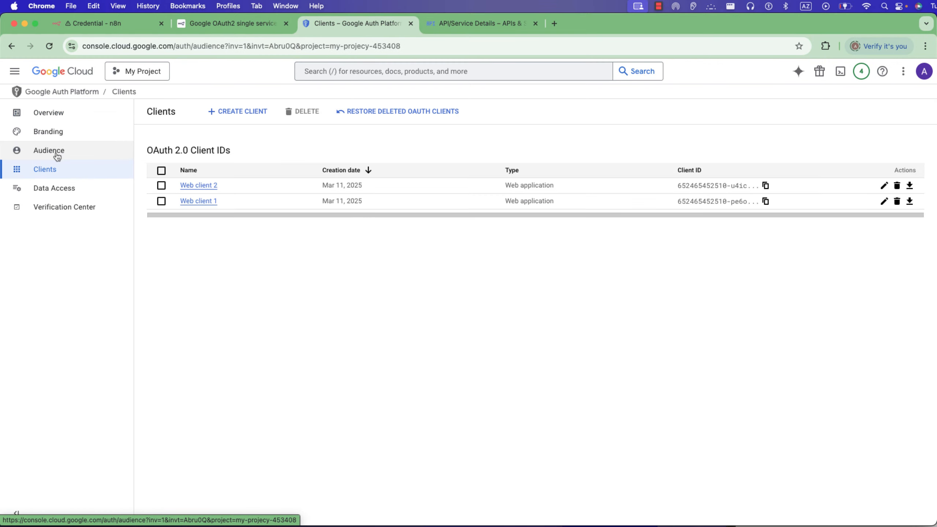
pyautogui.click(55, 152)
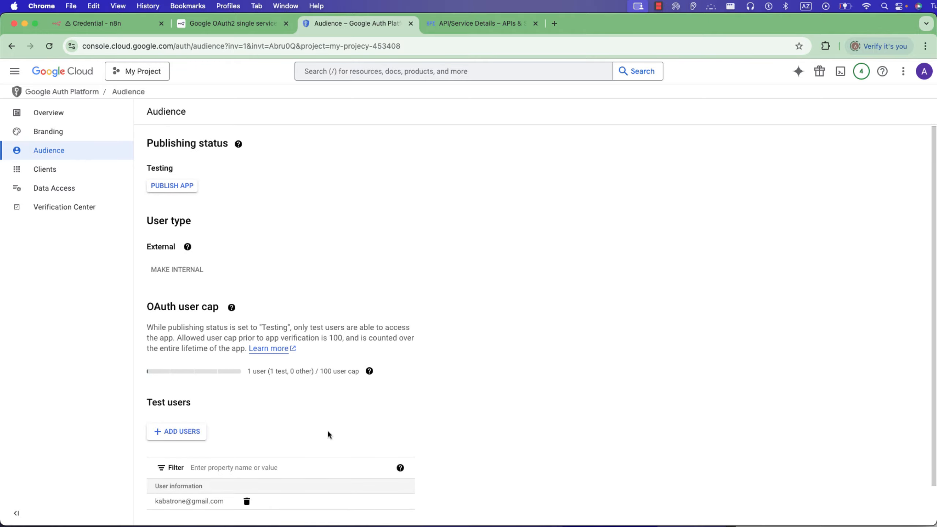
pyautogui.scroll(-3, 328, 436)
pyautogui.scroll(3, 300, 414)
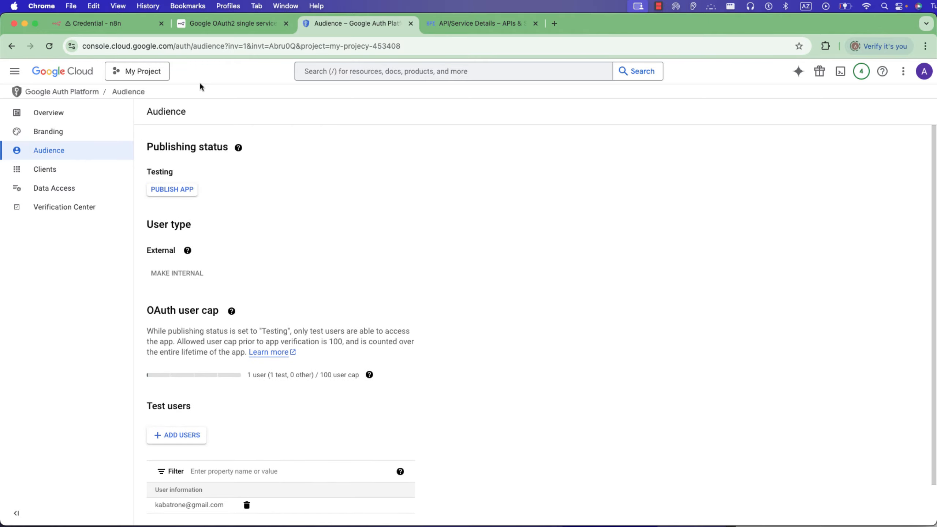
pyautogui.click(374, 71)
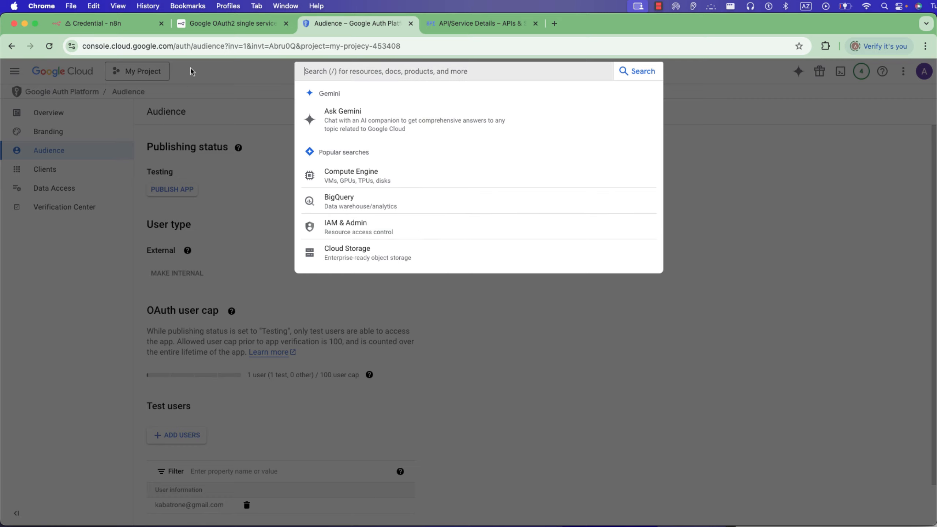
# Close the Google Drive credential in n8n, check which files the Google Drive node offers, and return to the workflow canvas.
pyautogui.click(97, 23)
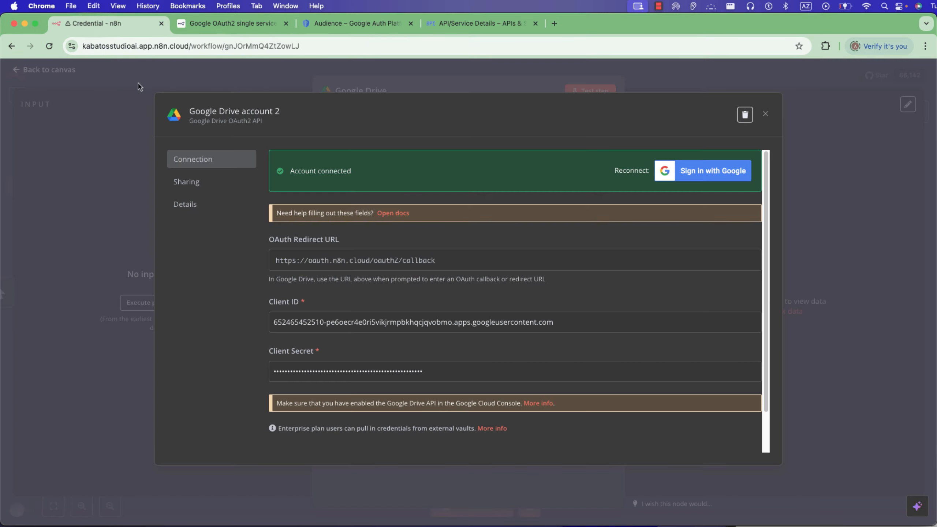
pyautogui.click(766, 114)
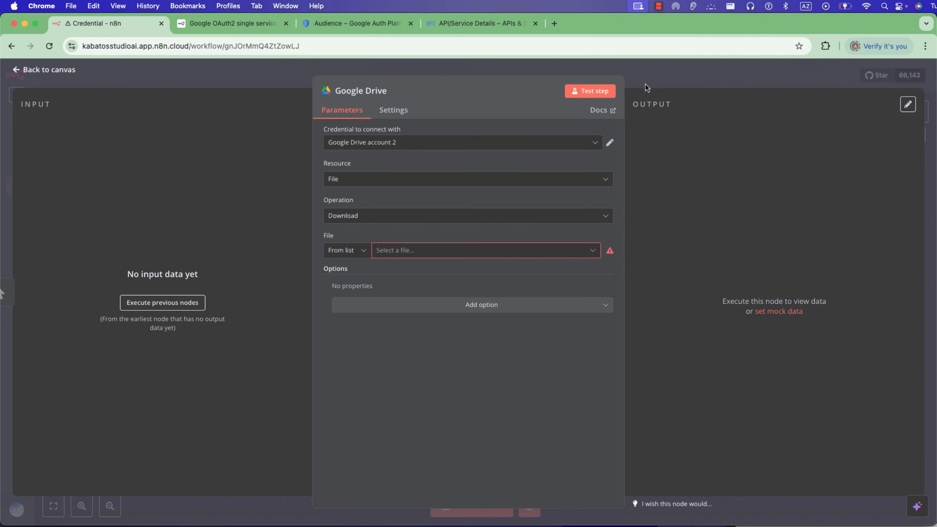
pyautogui.click(546, 251)
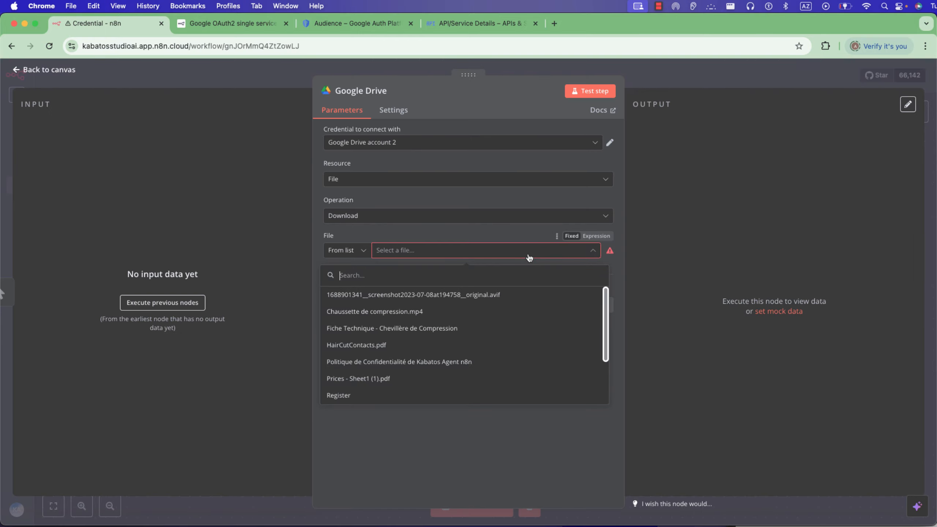
pyautogui.click(286, 75)
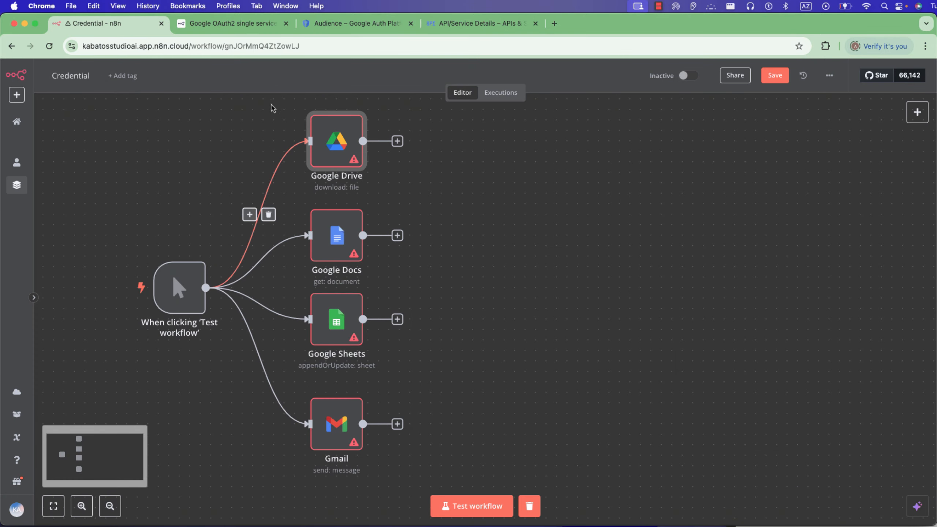